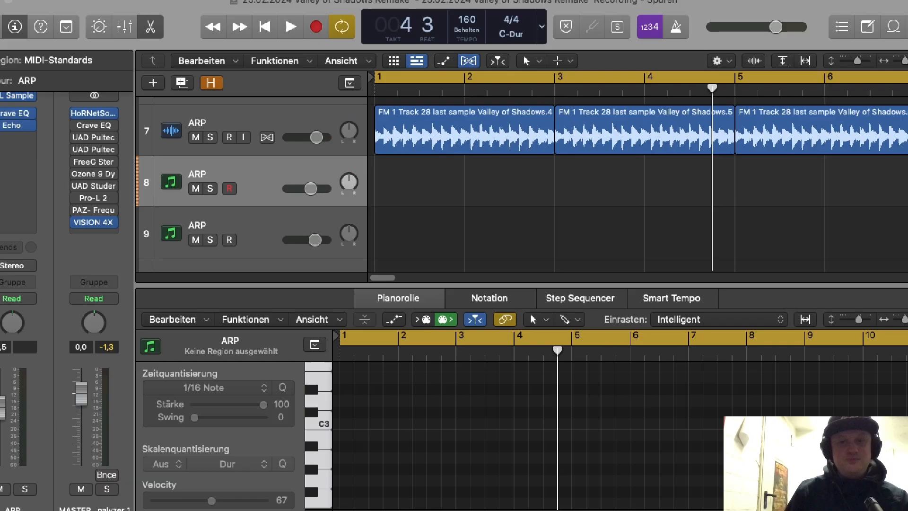
# Step: Dismiss the notice about the presets directory and show Layer A with its loaded sample in TAL-Sampler
pyautogui.moveTo(48, 510); pyautogui.dragTo(548, 15)
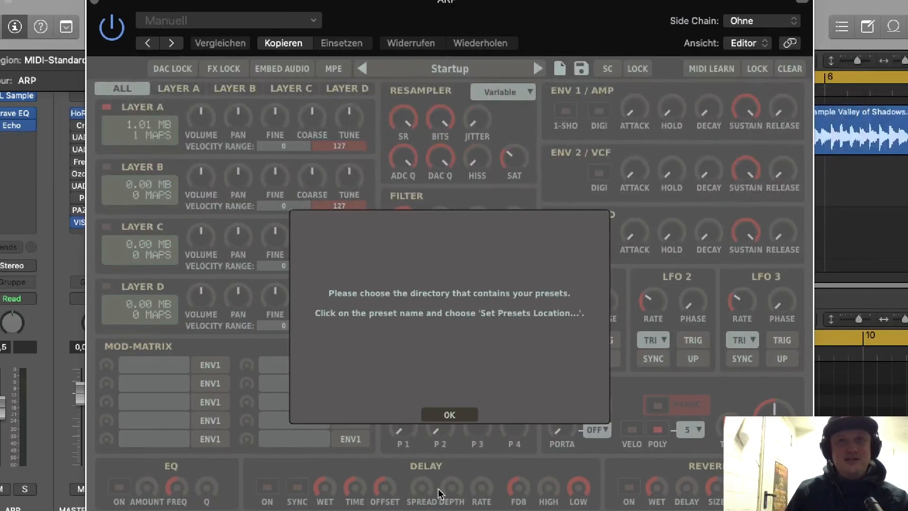
pyautogui.click(448, 415)
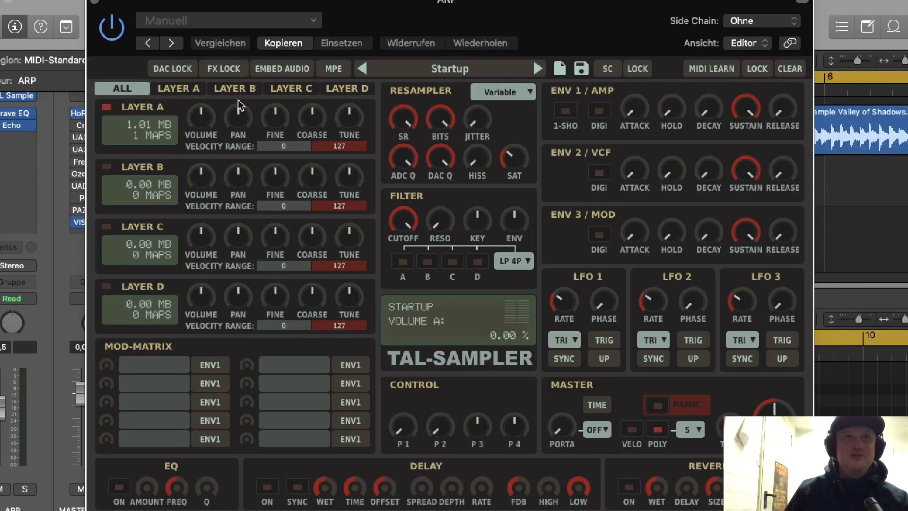
pyautogui.click(190, 89)
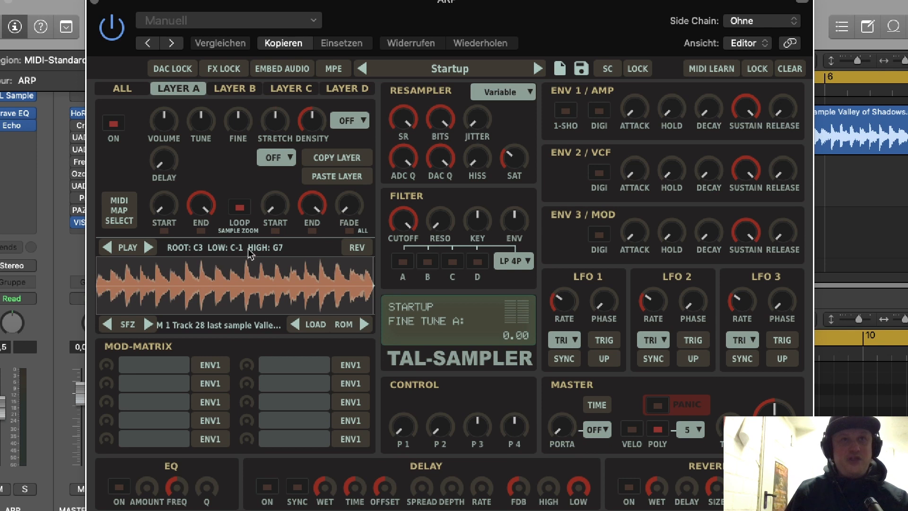
pyautogui.click(310, 124)
pyautogui.moveTo(327, 4); pyautogui.dragTo(281, 2)
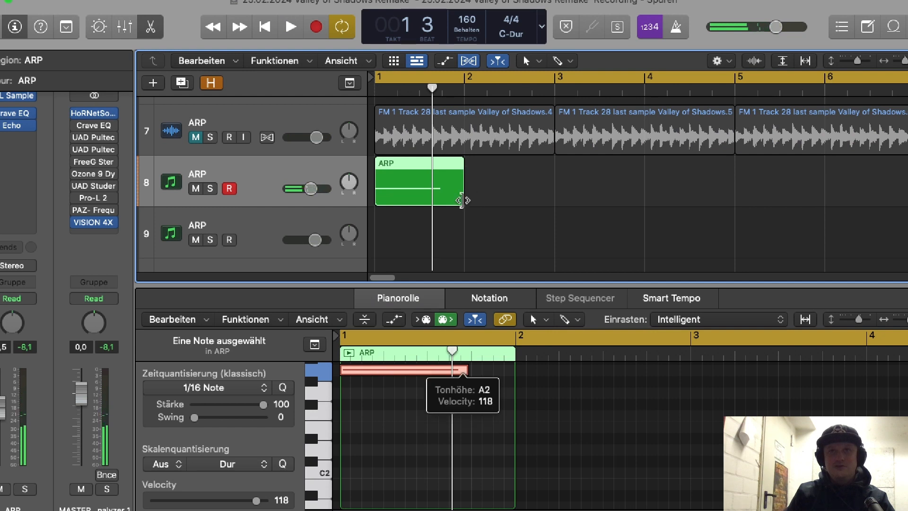
# Step: Extend the ARP MIDI region on track 8 to bar 3, lengthen its note to the region's end, and play it back
pyautogui.moveTo(462, 200); pyautogui.dragTo(554, 198)
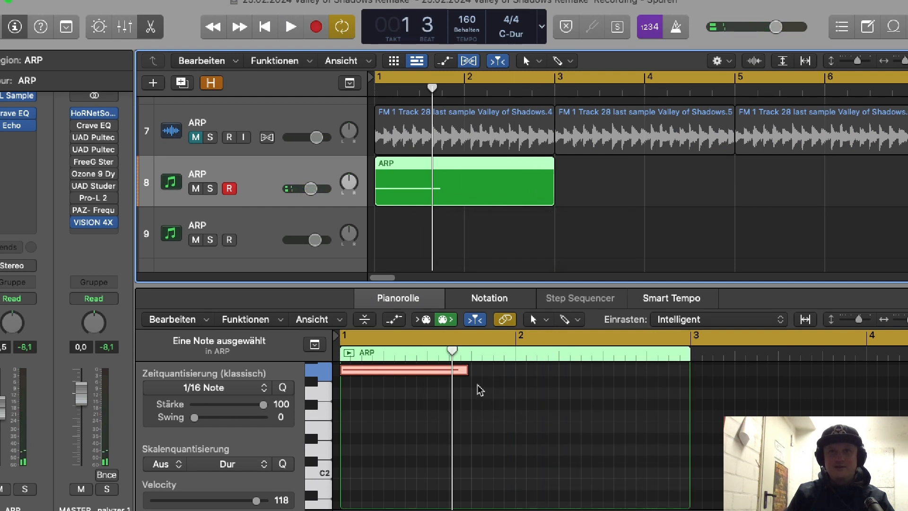
pyautogui.moveTo(466, 369); pyautogui.dragTo(683, 397)
pyautogui.press('space')
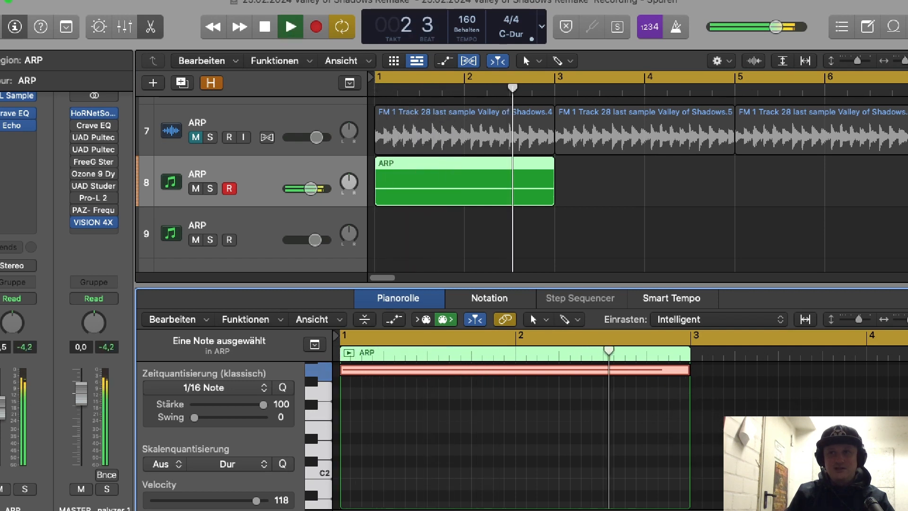
pyautogui.scroll(5, 587, 412)
pyautogui.press('space')
# Step: Repeat the two-bar ARP region on track 8 so that four regions fill bars 1 to 9
pyautogui.click(456, 192)
pyautogui.press('super+r')
pyautogui.press('super+r')
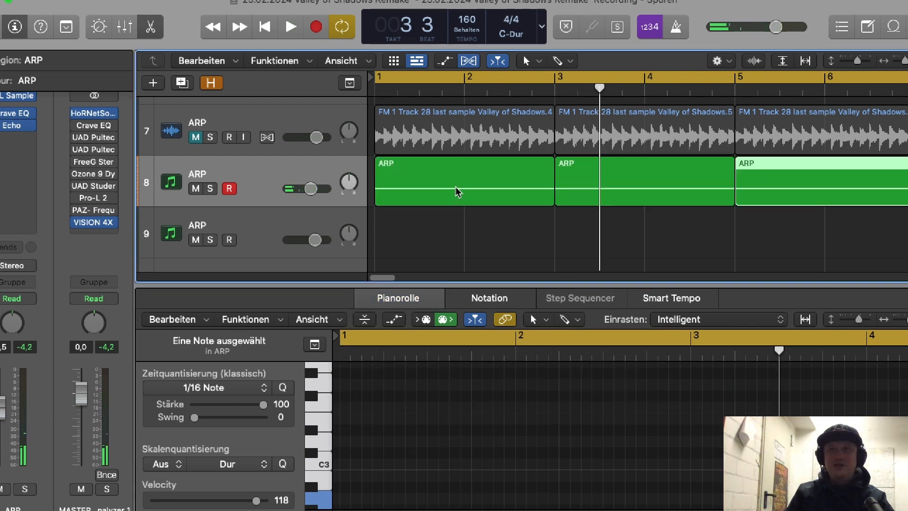
pyautogui.moveTo(903, 63); pyautogui.dragTo(900, 64)
pyautogui.press('super+r')
pyautogui.press('space')
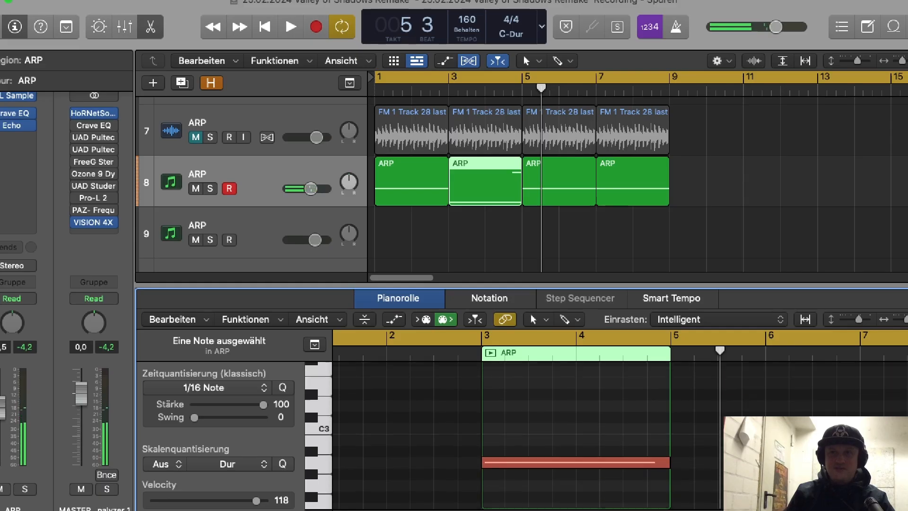
# Step: Add a short high note over the last beat of the fourth ARP region and lower its pitch slightly
pyautogui.scroll(3, 576, 435)
pyautogui.scroll(-6, 576, 435)
pyautogui.scroll(5, 576, 435)
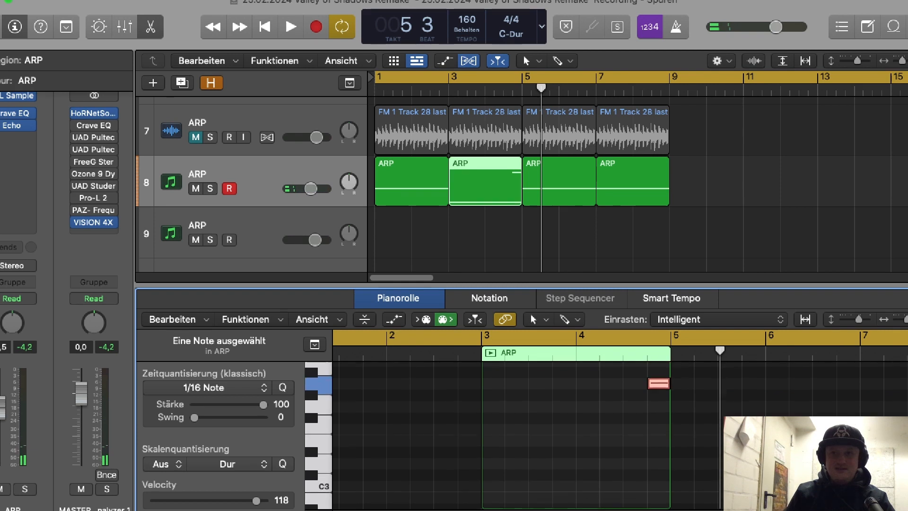
pyautogui.scroll(2, 655, 446)
pyautogui.scroll(-5, 655, 446)
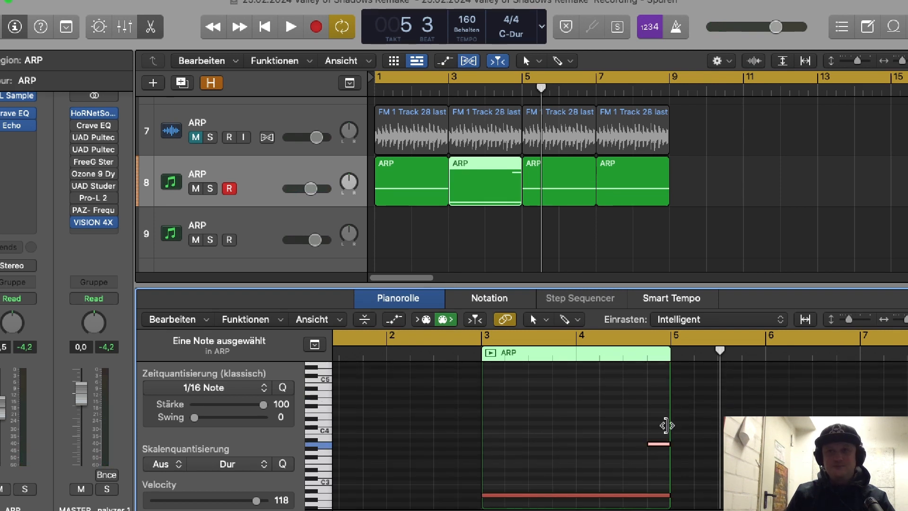
pyautogui.click(643, 191)
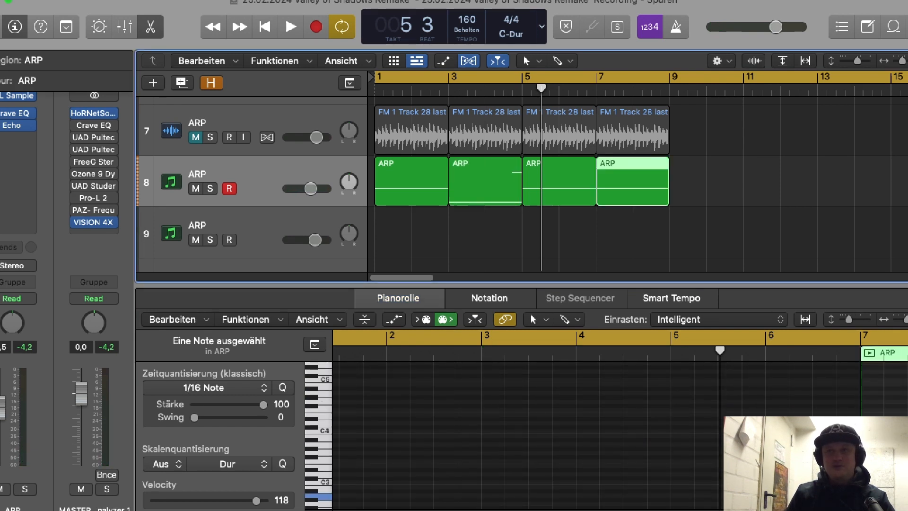
pyautogui.hscroll(10, 620, 420)
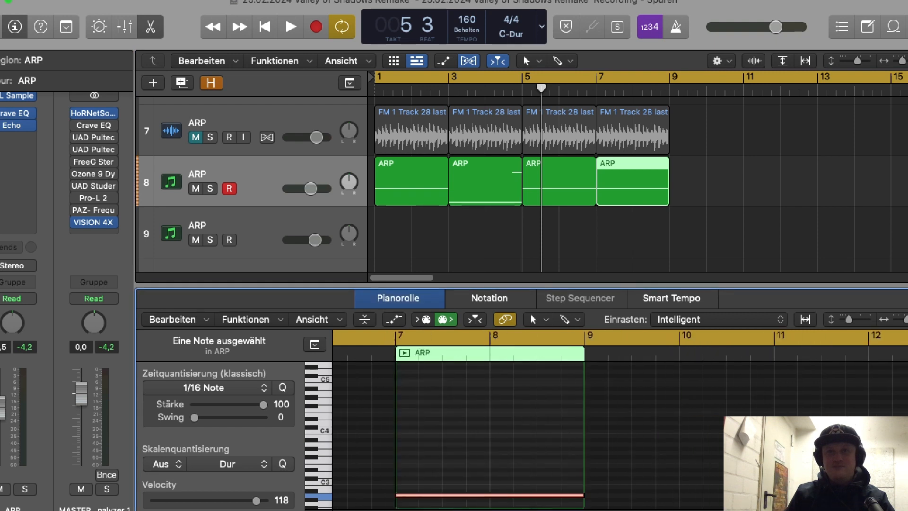
pyautogui.keyDown('super'); pyautogui.click(504, 388); pyautogui.keyUp('super')
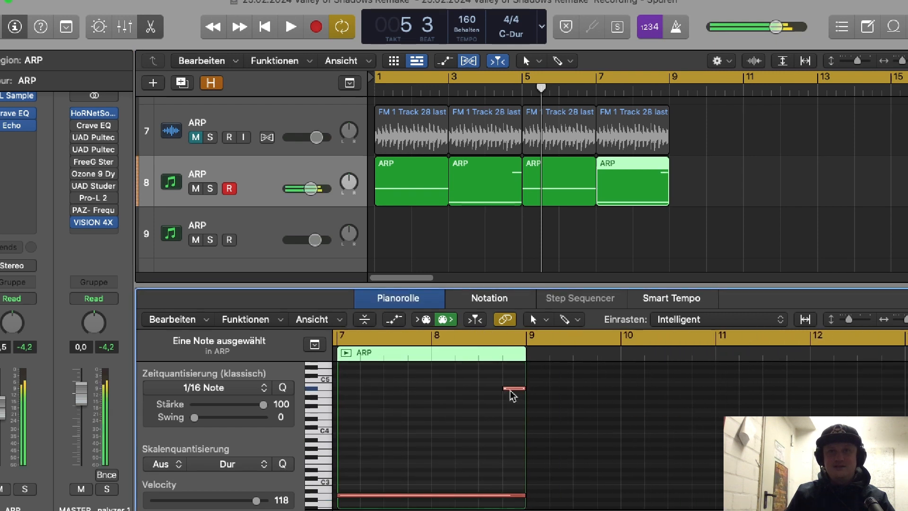
pyautogui.moveTo(513, 390); pyautogui.dragTo(513, 394)
# Step: Play the arp from the start with all four ARP regions shown together in the piano roll
pyautogui.press('space')
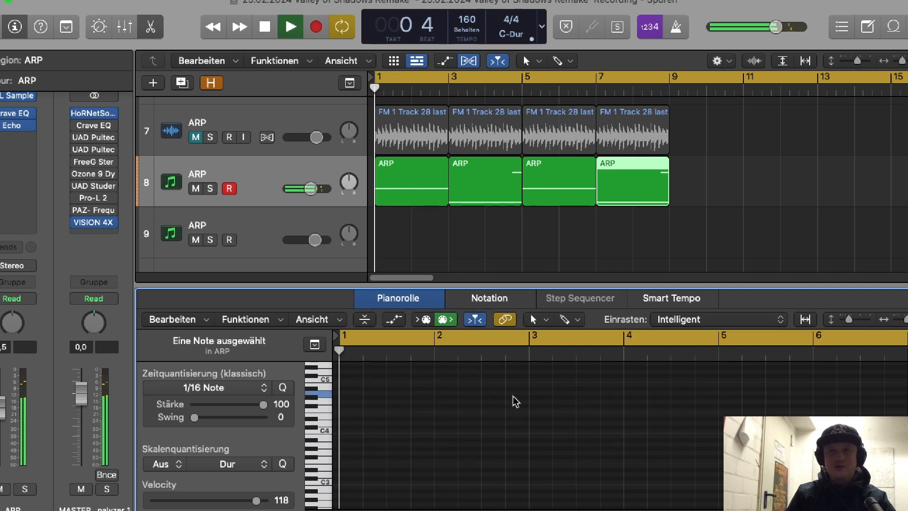
pyautogui.moveTo(745, 189); pyautogui.dragTo(404, 199)
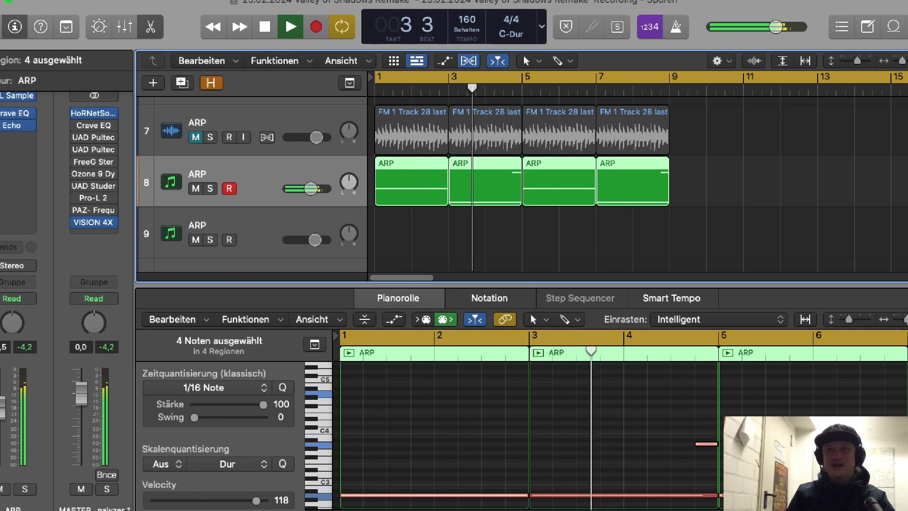
pyautogui.moveTo(903, 321); pyautogui.dragTo(900, 323)
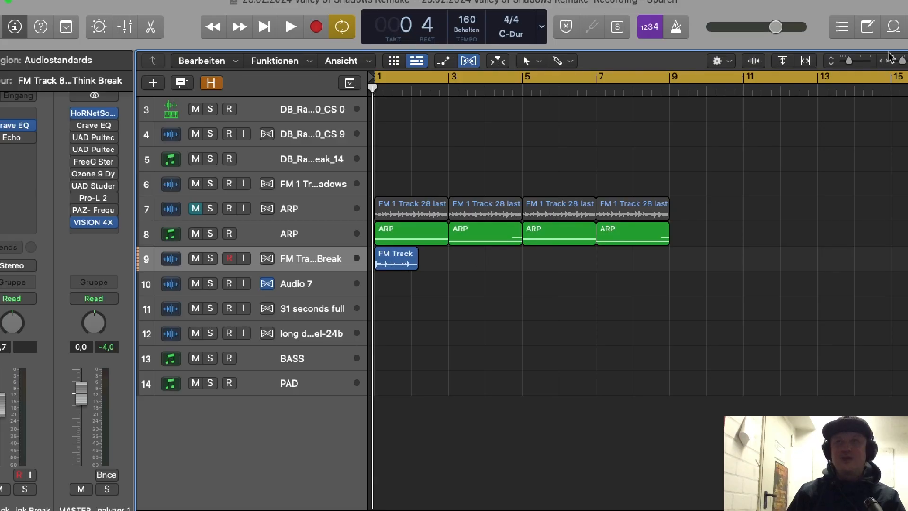
# Step: Time-compress the Think Break region on track 9 to end exactly at bar 2
pyautogui.moveTo(903, 63); pyautogui.dragTo(907, 62)
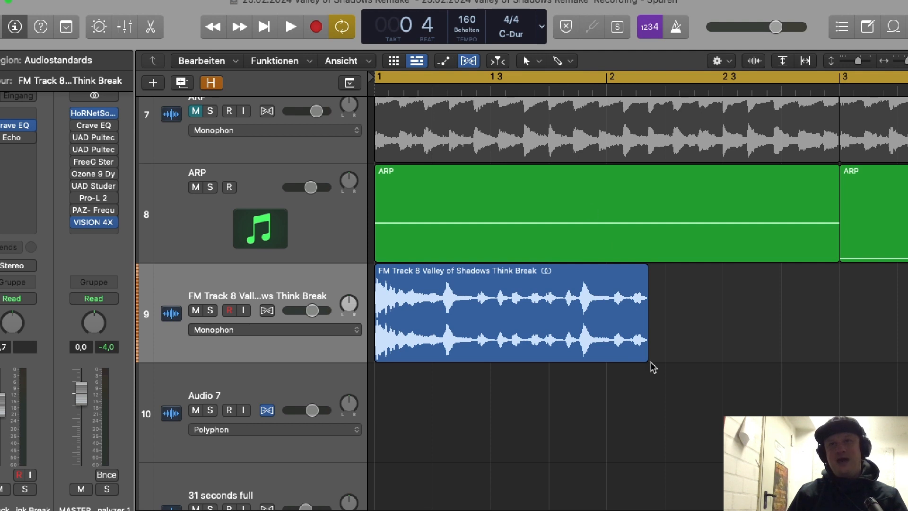
pyautogui.moveTo(647, 344); pyautogui.dragTo(603, 336)
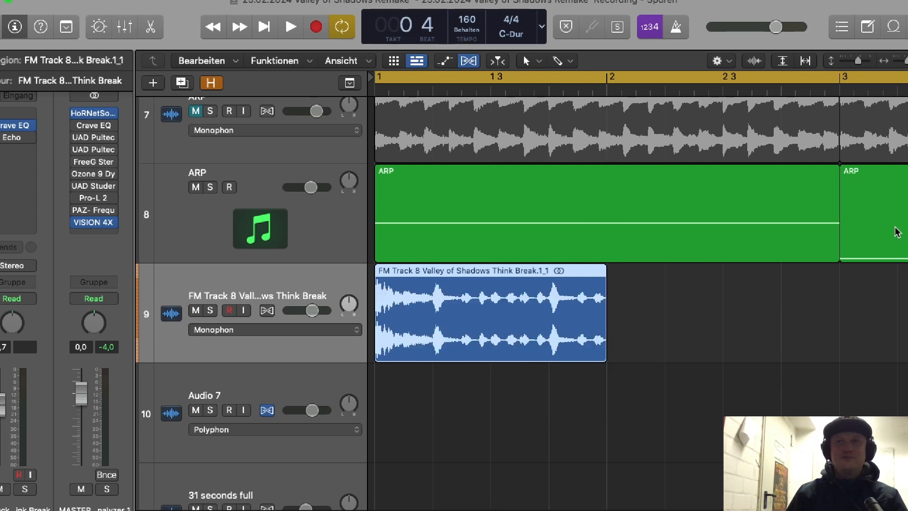
# Step: Repeat the one-bar Think Break region up to bar 9 and play it together with the arp
pyautogui.moveTo(907, 62); pyautogui.dragTo(903, 64)
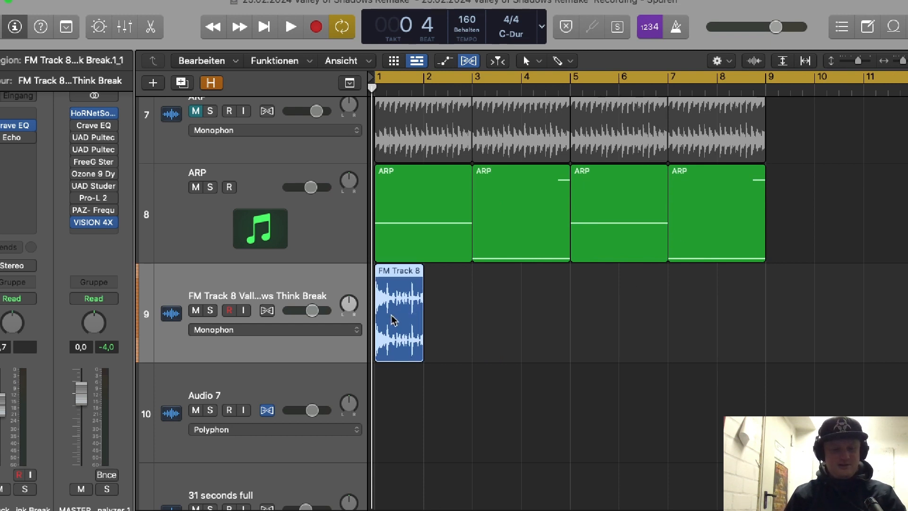
pyautogui.press('super+r')
pyautogui.press('super+r')
pyautogui.press('super+r')
pyautogui.press('super+r')
pyautogui.press('super+r')
pyautogui.press('super+r')
pyautogui.press('super+r')
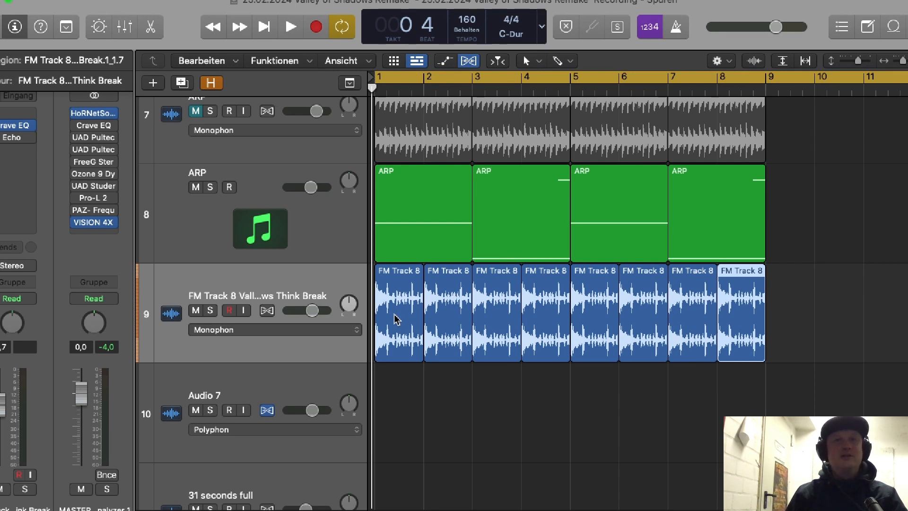
pyautogui.press('space')
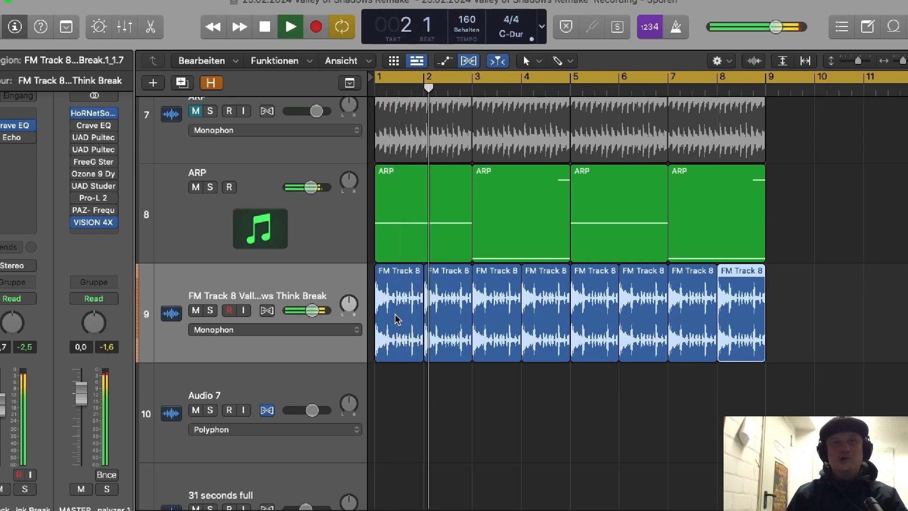
pyautogui.press('space')
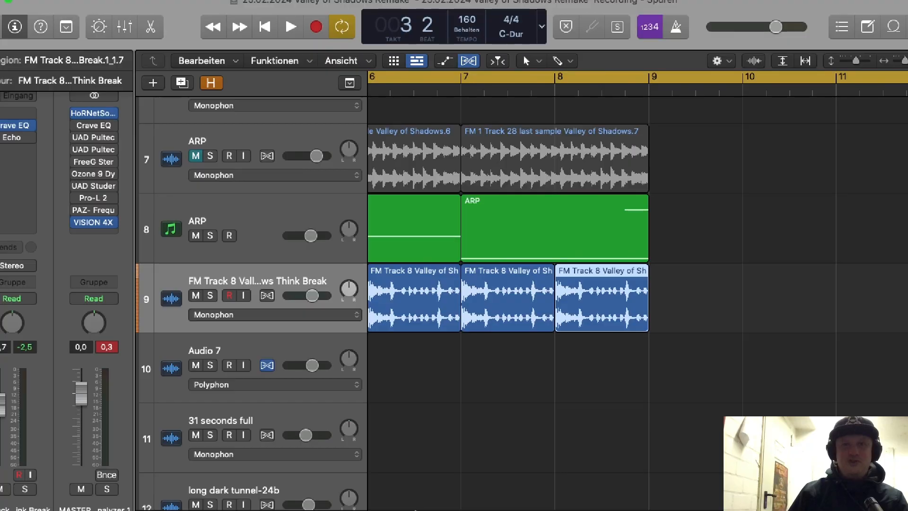
pyautogui.press('super+Right')
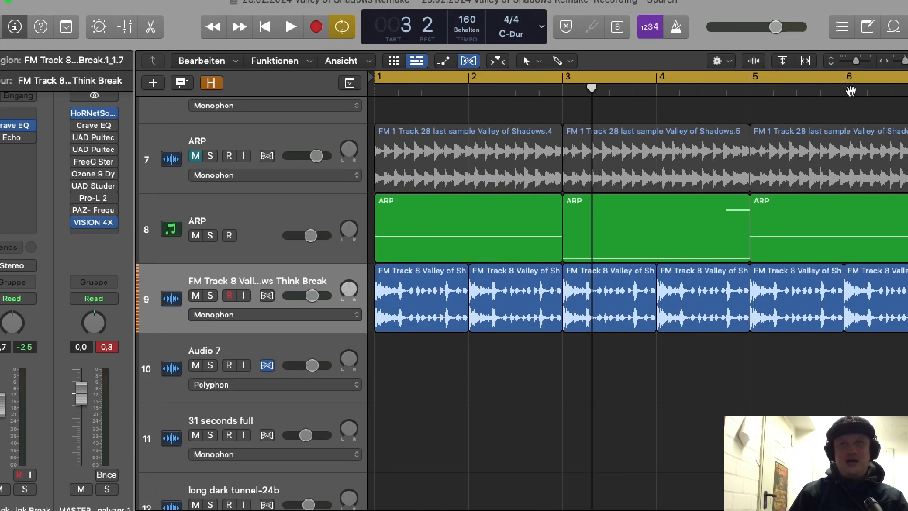
pyautogui.hscroll(5, 850, 90)
pyautogui.hscroll(-5, 637, 293)
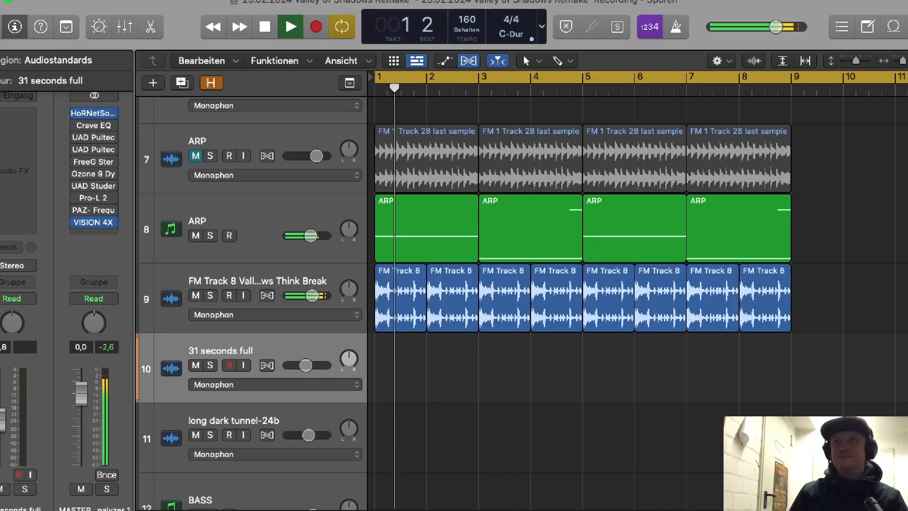
pyautogui.click(893, 28)
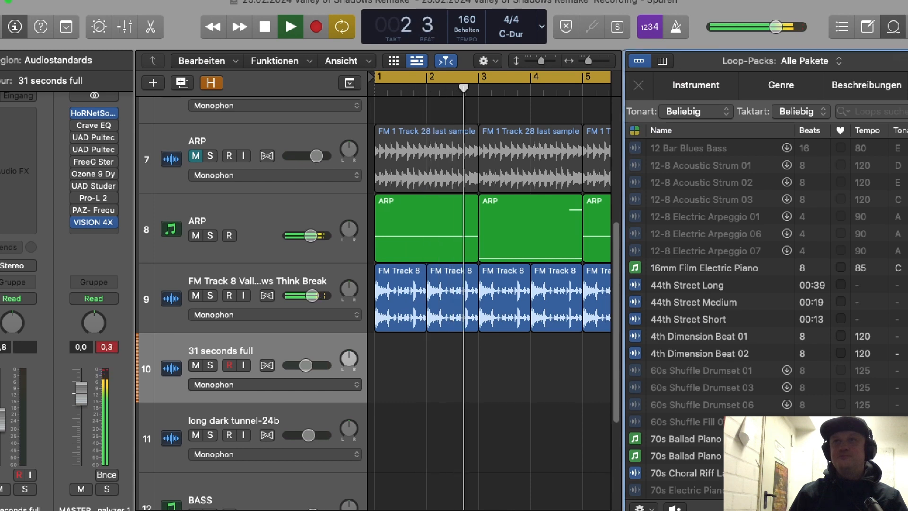
pyautogui.press('f')
pyautogui.click(851, 30)
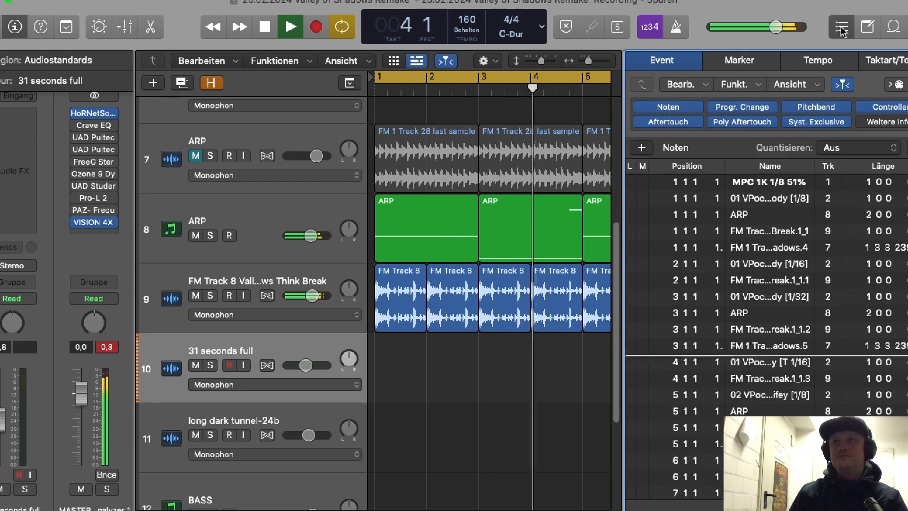
pyautogui.click(850, 29)
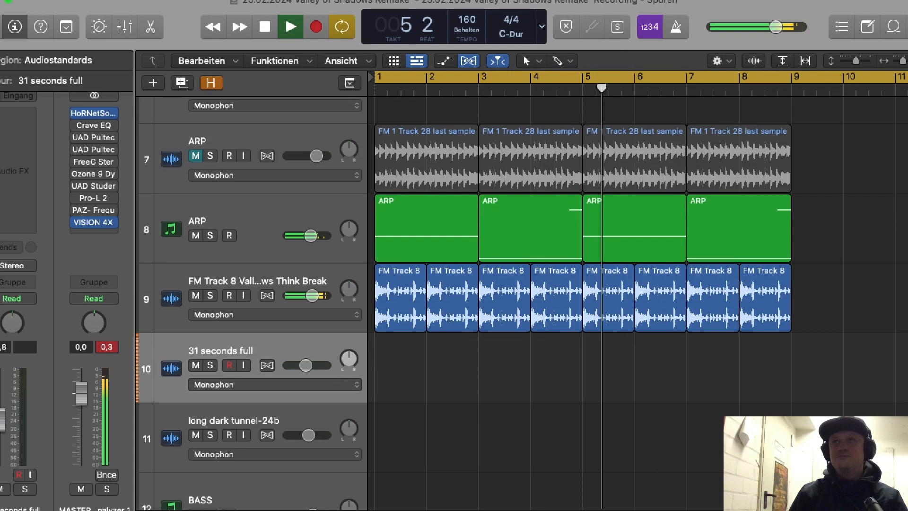
# Step: Find the 31 seconds full audio file among the project files and place it on track 10 just after bar 4
pyautogui.press('f')
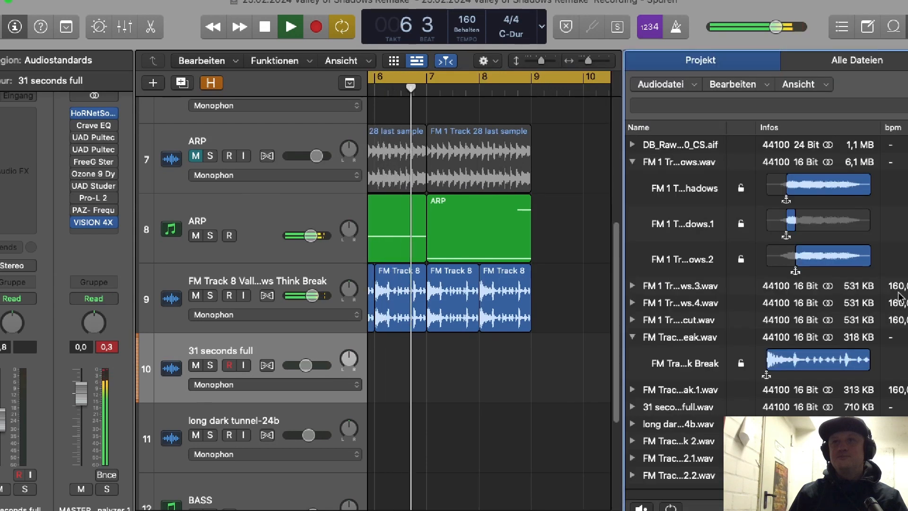
pyautogui.scroll(-5, 766, 302)
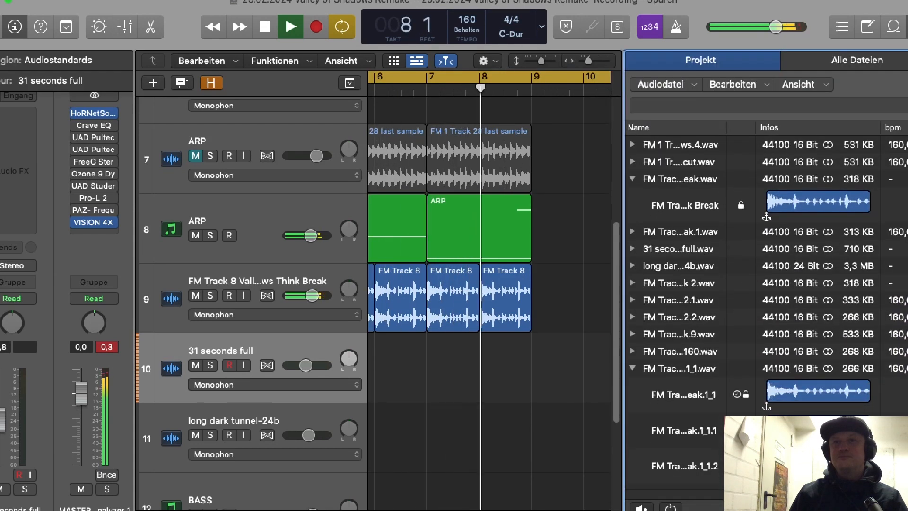
pyautogui.press('space')
pyautogui.scroll(6, 668, 196)
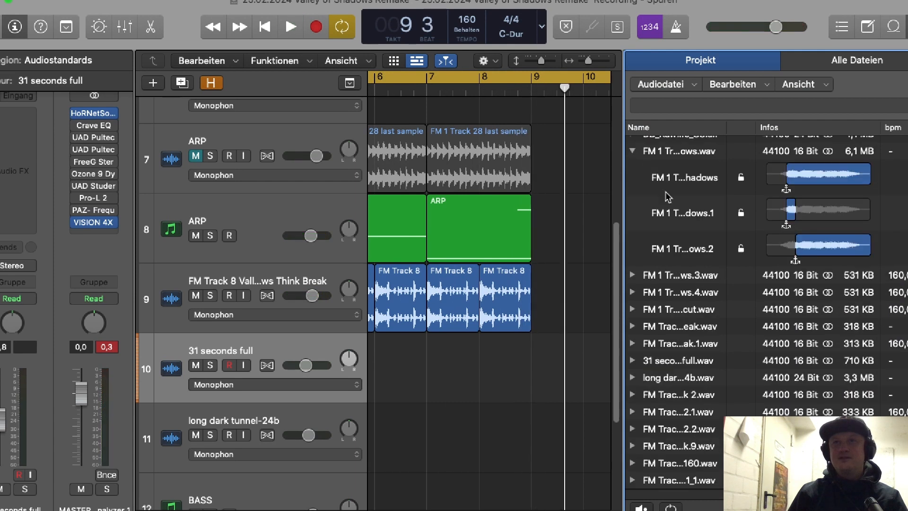
pyautogui.click(634, 151)
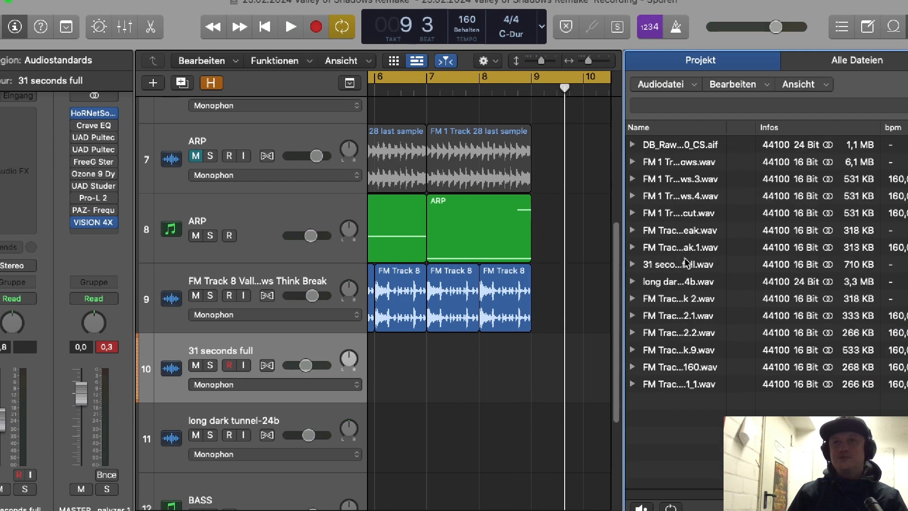
pyautogui.moveTo(686, 264); pyautogui.dragTo(417, 375)
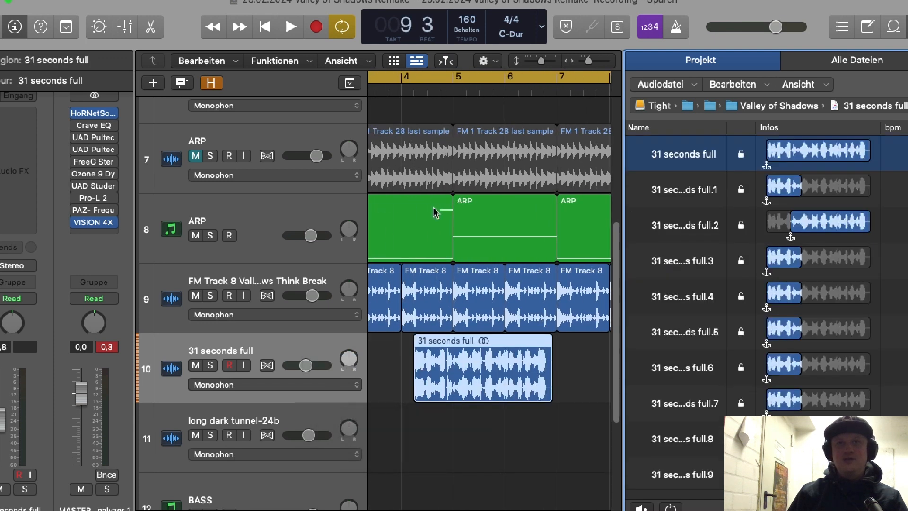
# Step: Solo the 31 seconds full track, close the project file browser, and play the sample from its start
pyautogui.click(416, 78)
pyautogui.press('space')
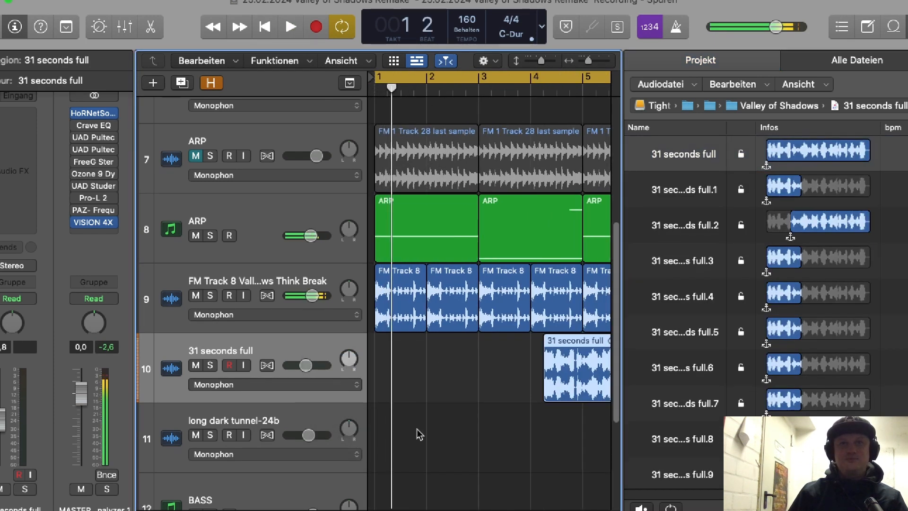
pyautogui.click(210, 366)
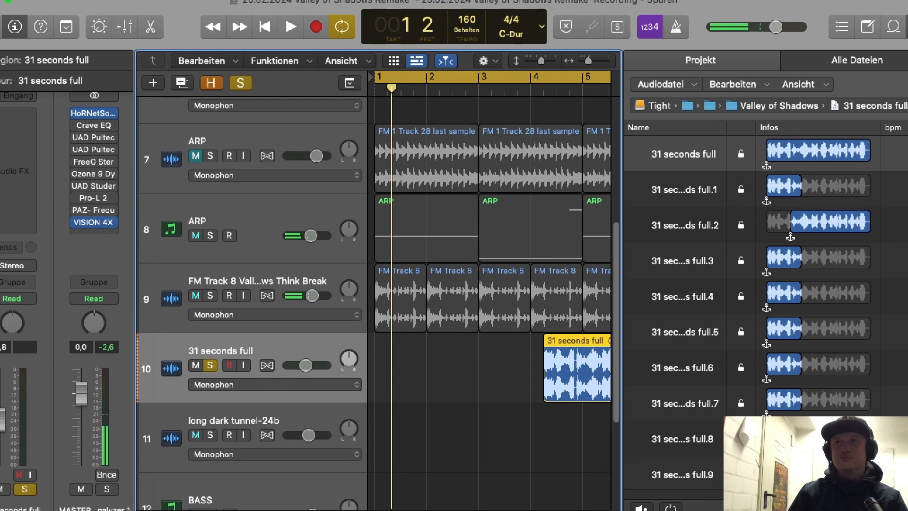
pyautogui.press('f')
pyautogui.doubleClick(542, 92)
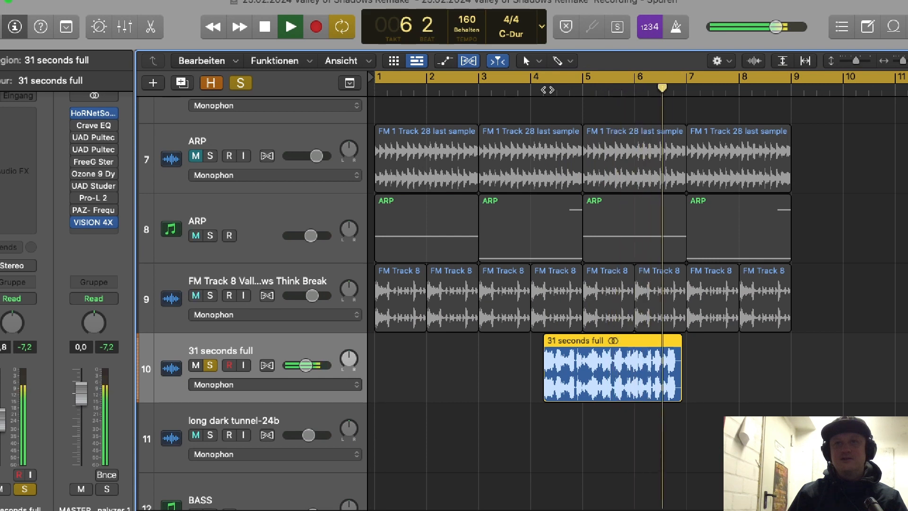
# Step: Listen to the soloed 31 seconds full sample from just after bar 4 and briefly check it in the audio editor
pyautogui.press('space')
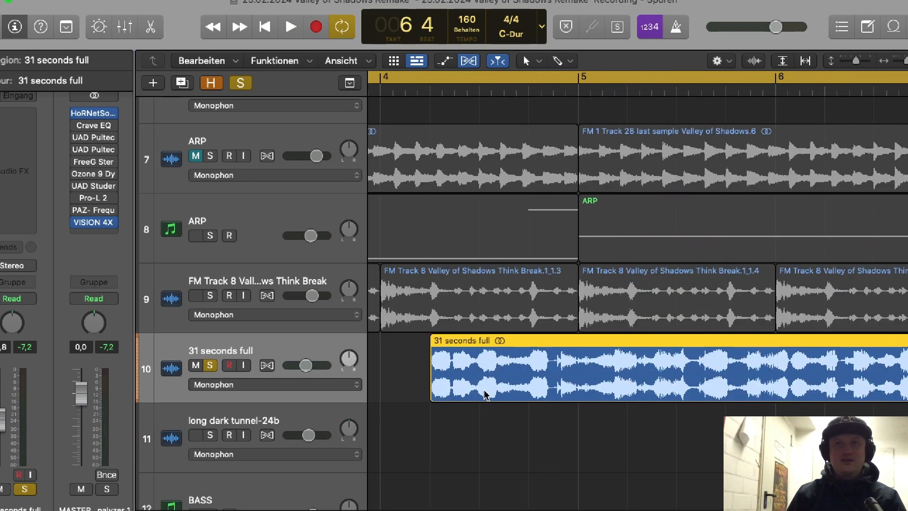
pyautogui.doubleClick(418, 89)
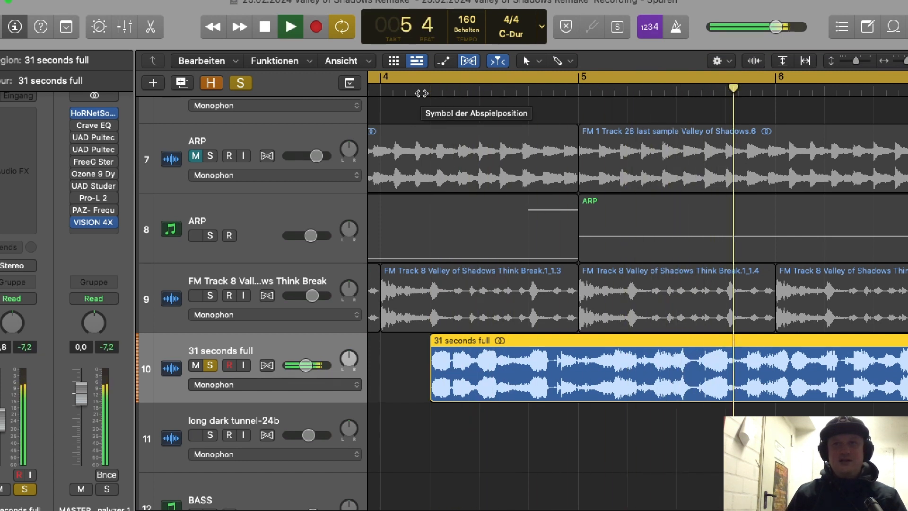
pyautogui.press('space')
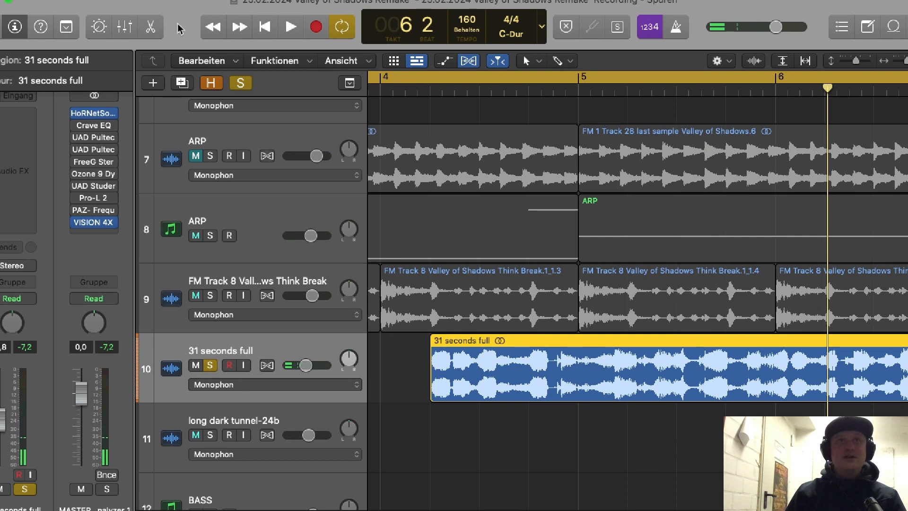
pyautogui.click(150, 27)
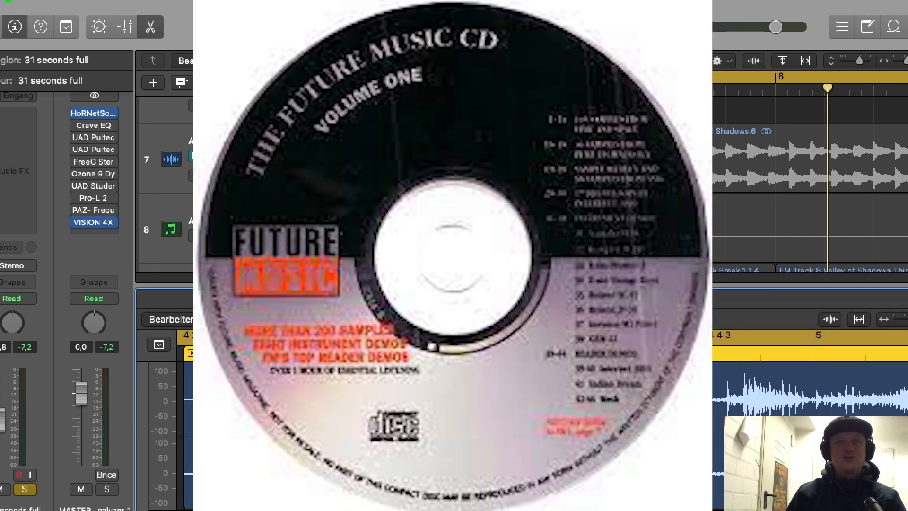
pyautogui.click(152, 26)
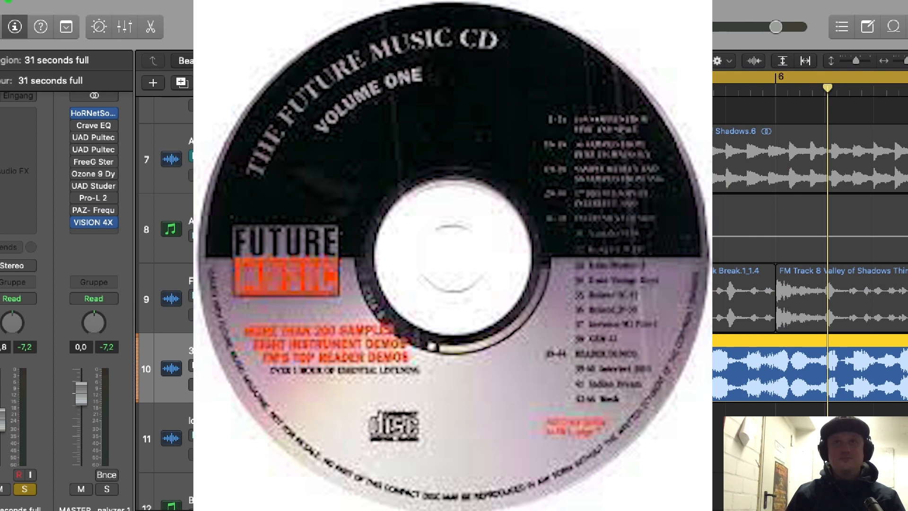
# Step: Split the 31 seconds full region just after bar 5 with the scissors tool and delete the rear part
pyautogui.click(575, 60)
pyautogui.click(615, 154)
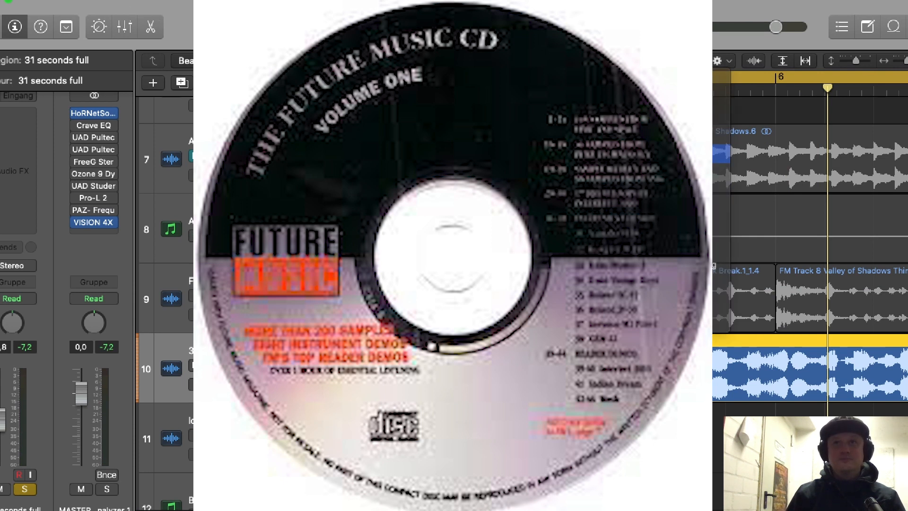
pyautogui.click(491, 92)
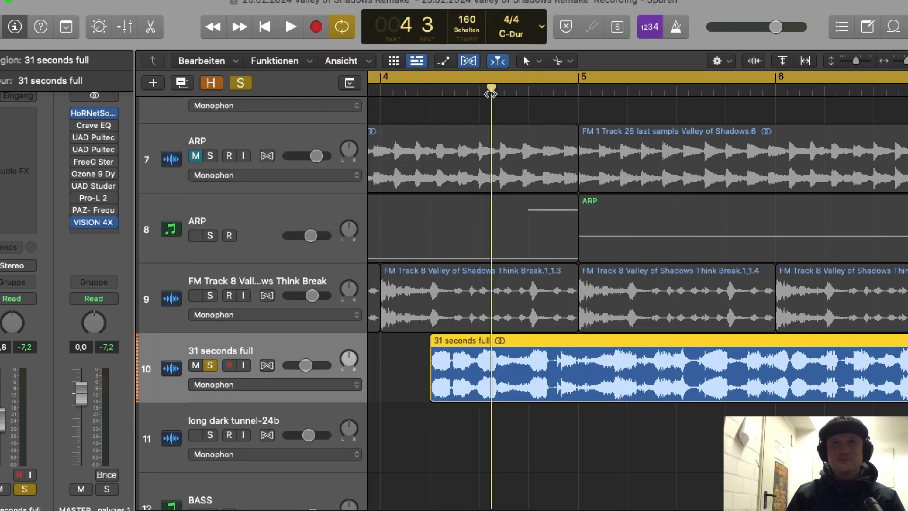
pyautogui.press('space')
pyautogui.press('space')
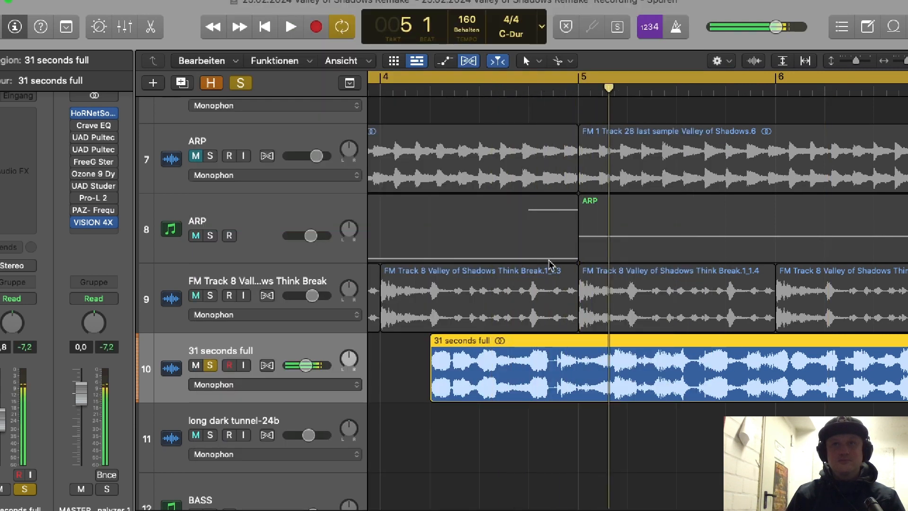
pyautogui.click(599, 375)
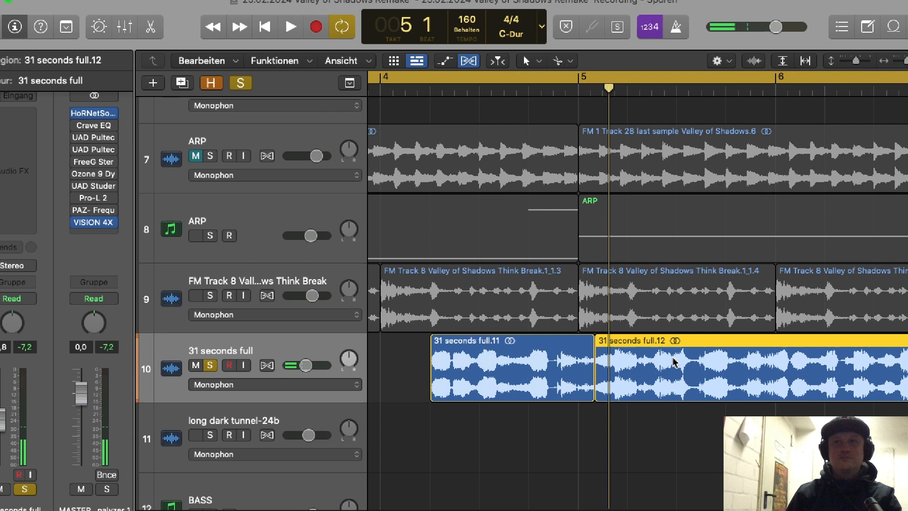
pyautogui.press('Delete')
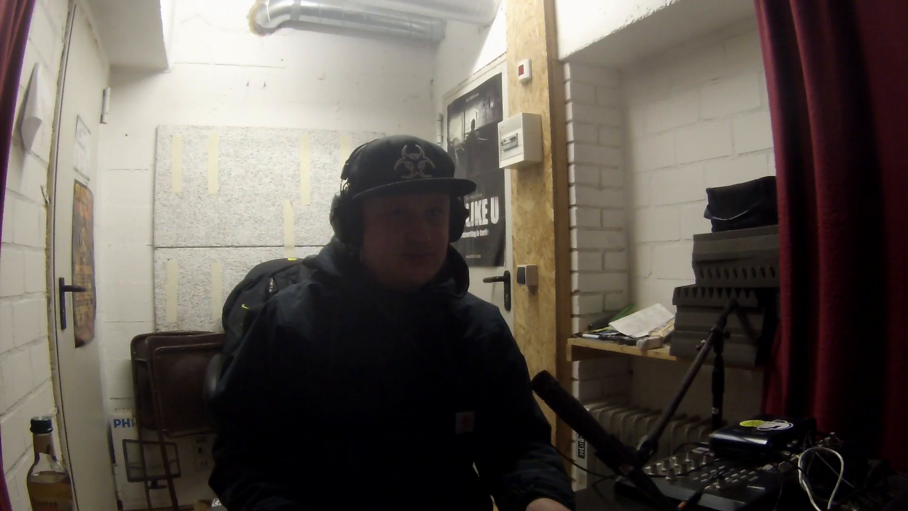
# Step: Move the shortened 31 seconds full region to bar 8 and unsolo its track
pyautogui.moveTo(523, 350); pyautogui.dragTo(676, 349)
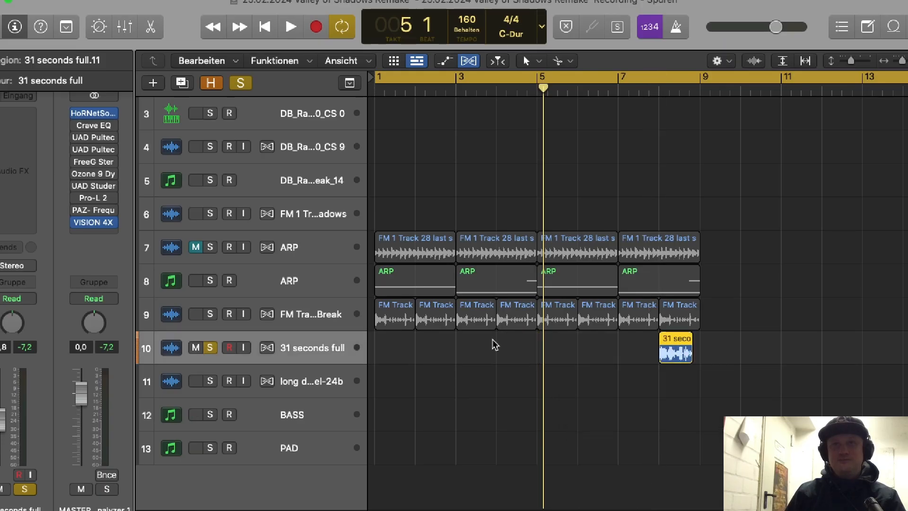
pyautogui.click(210, 348)
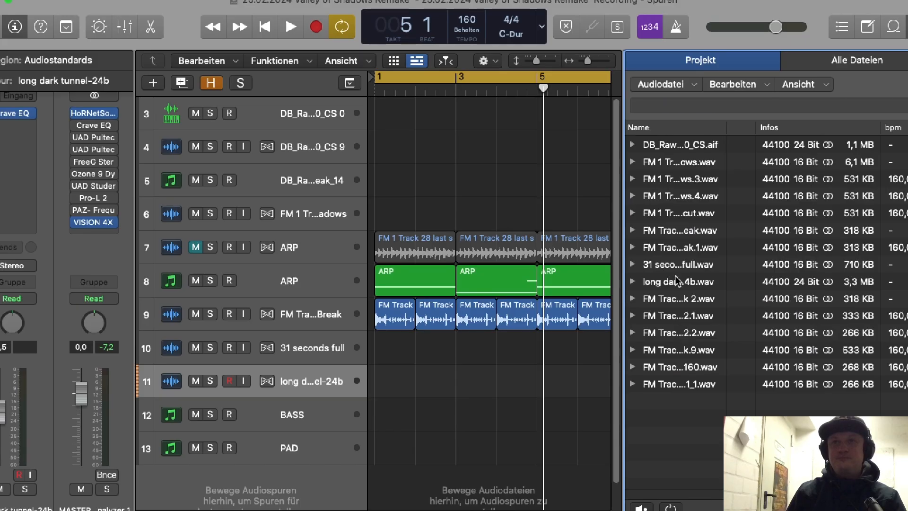
# Step: Place the long dark tunnel-24b sample on track 10 just after bar 1 and play that track solo
pyautogui.moveTo(677, 281); pyautogui.dragTo(449, 359)
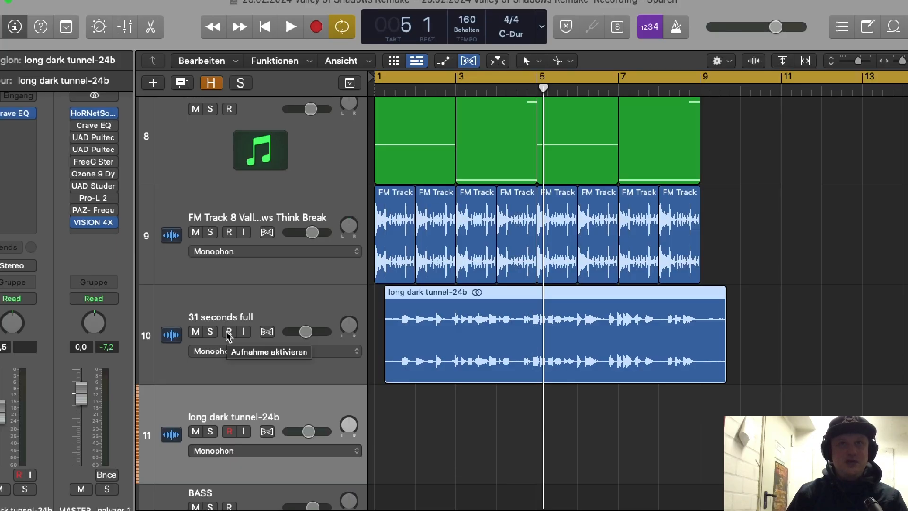
pyautogui.press('Return')
pyautogui.press('space')
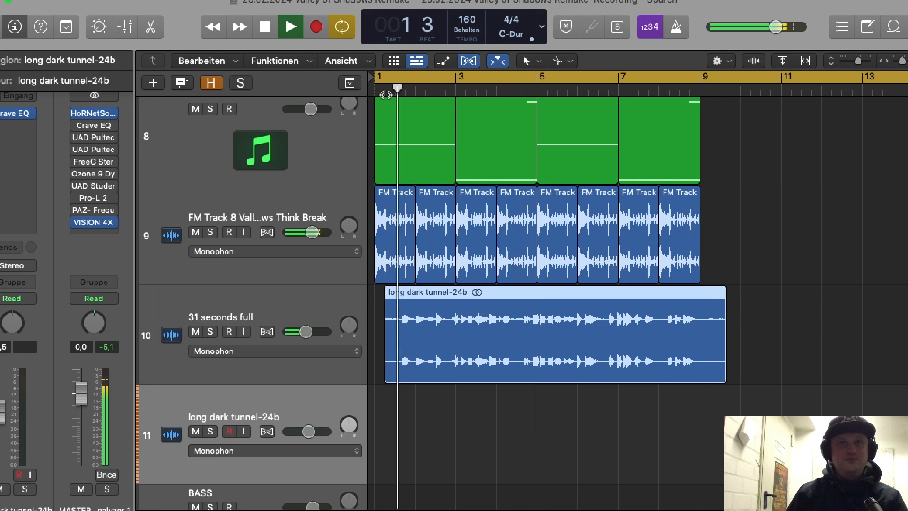
pyautogui.click(210, 332)
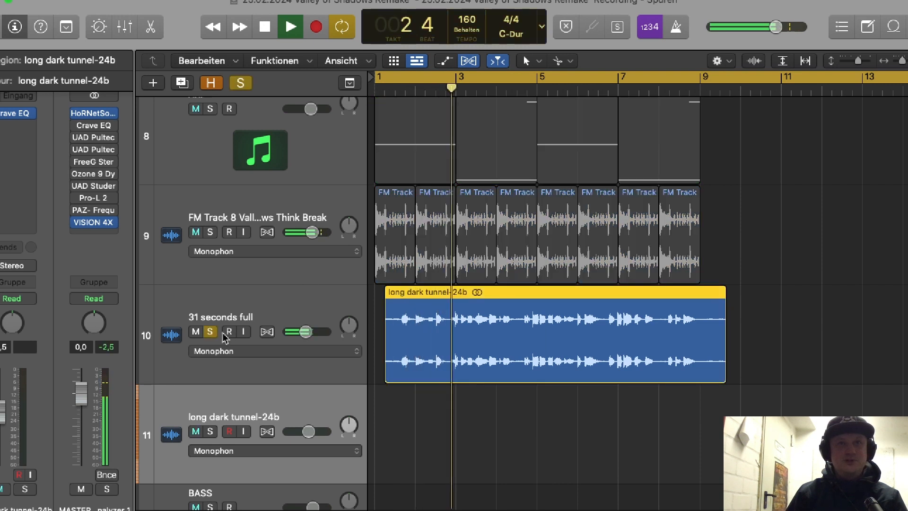
pyautogui.press('space')
# Step: Trim the long dark tunnel-24b region to start at bar 2 beat 3 and cut it off at bar 4 beat 3
pyautogui.moveTo(473, 89); pyautogui.dragTo(436, 93)
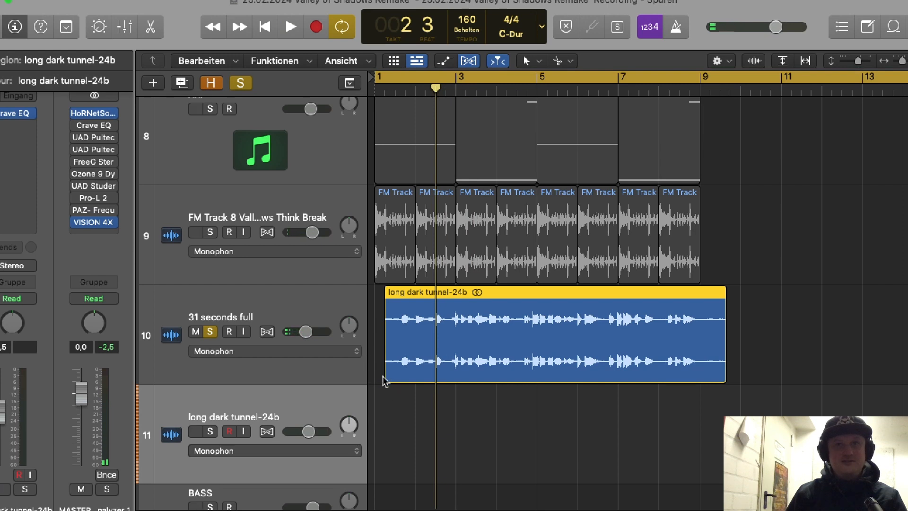
pyautogui.moveTo(388, 375); pyautogui.dragTo(436, 376)
pyautogui.press('space')
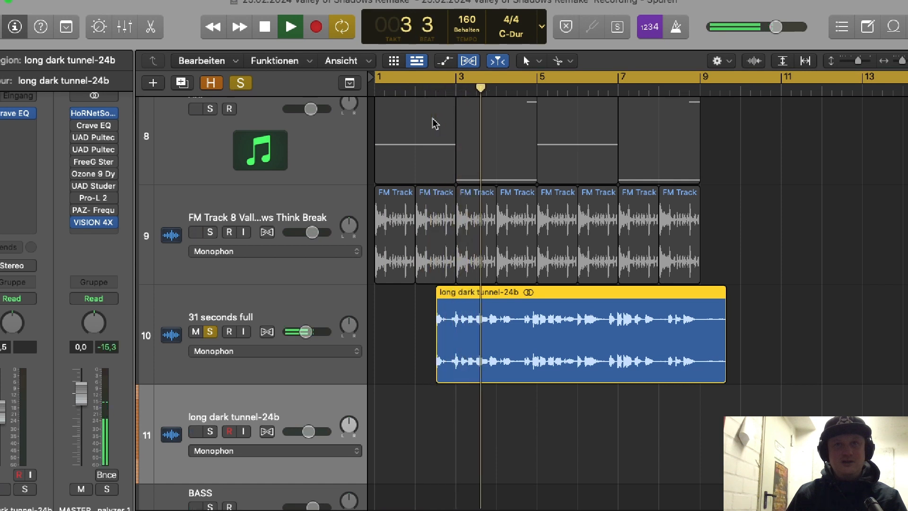
pyautogui.press('space')
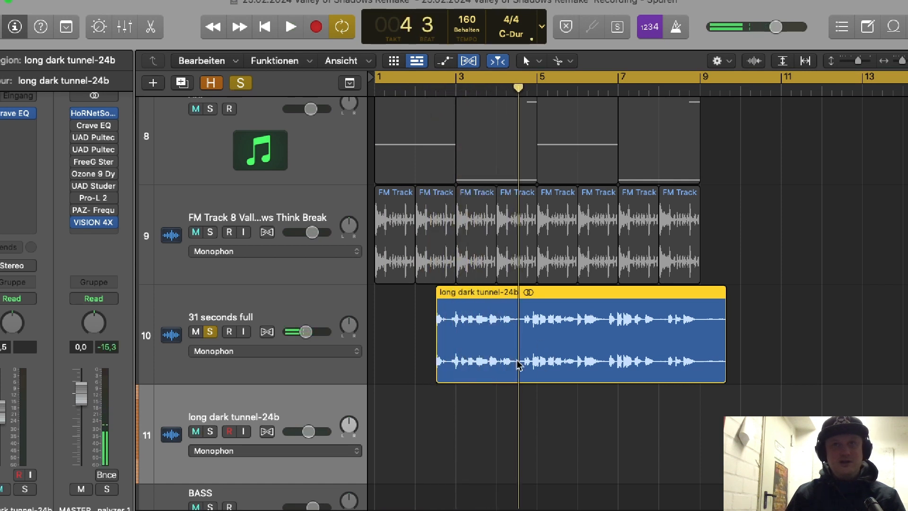
pyautogui.click(519, 371)
pyautogui.click(561, 296)
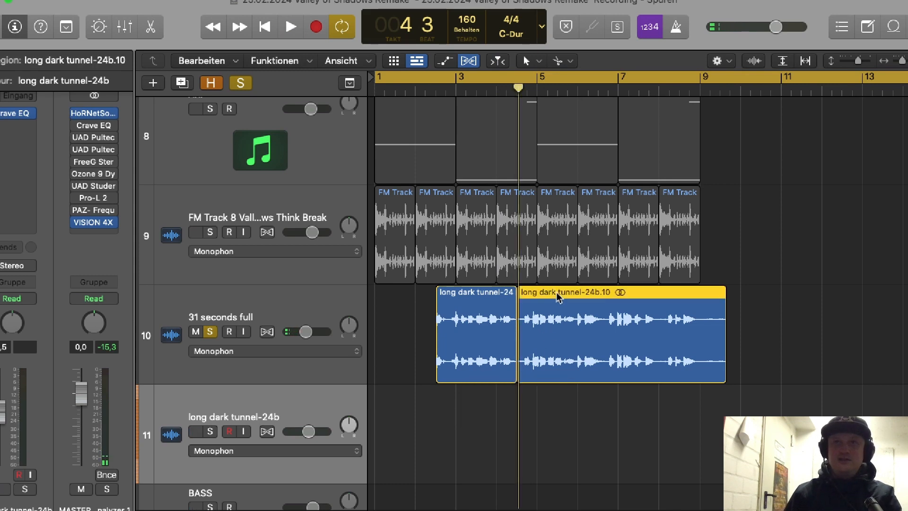
# Step: Place the two-bar long dark tunnel-24b cut at bar 1 with a copy at bar 5, and unsolo track 10
pyautogui.moveTo(488, 311); pyautogui.dragTo(578, 361)
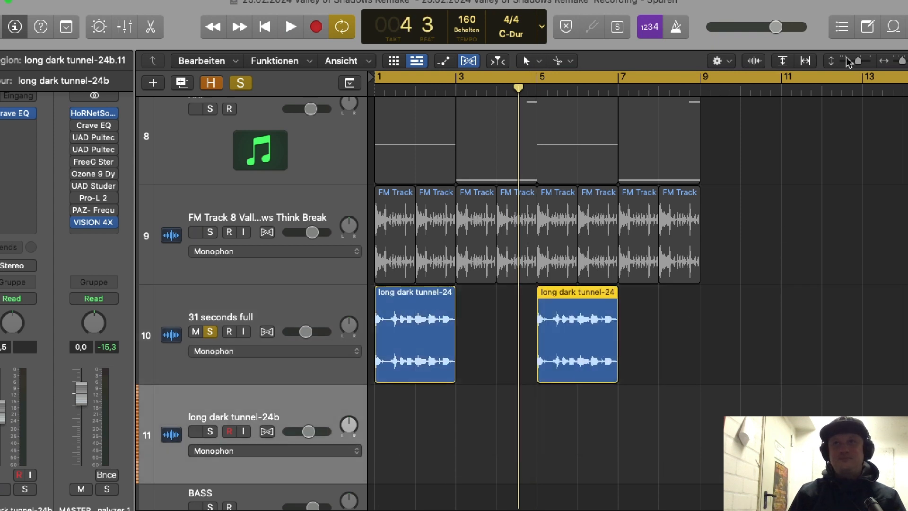
pyautogui.click(848, 62)
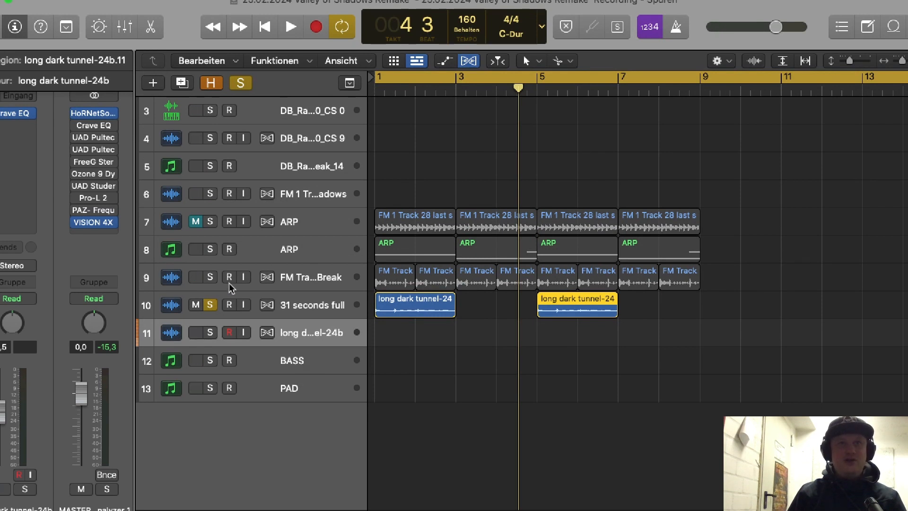
pyautogui.click(210, 306)
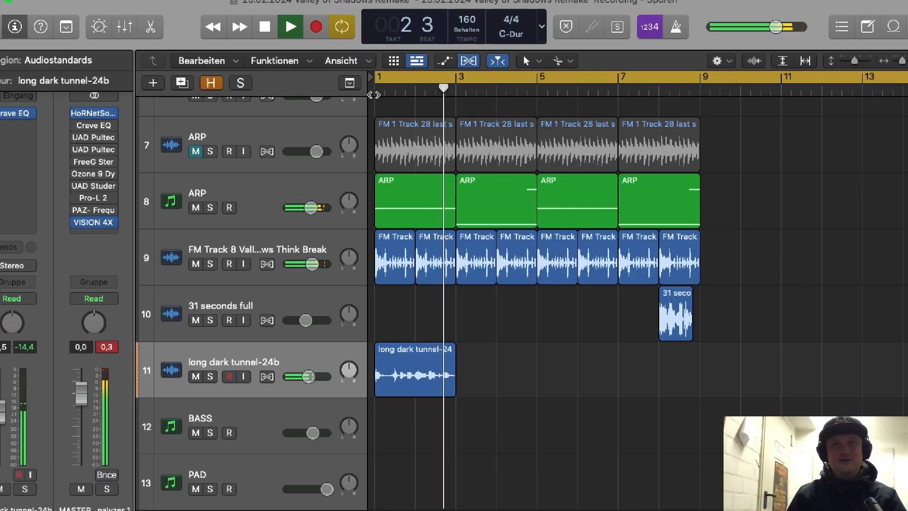
# Step: Set the gain of the long dark tunnel-24b region on track 11 to +4.8 dB and play the arrangement
pyautogui.click(429, 388)
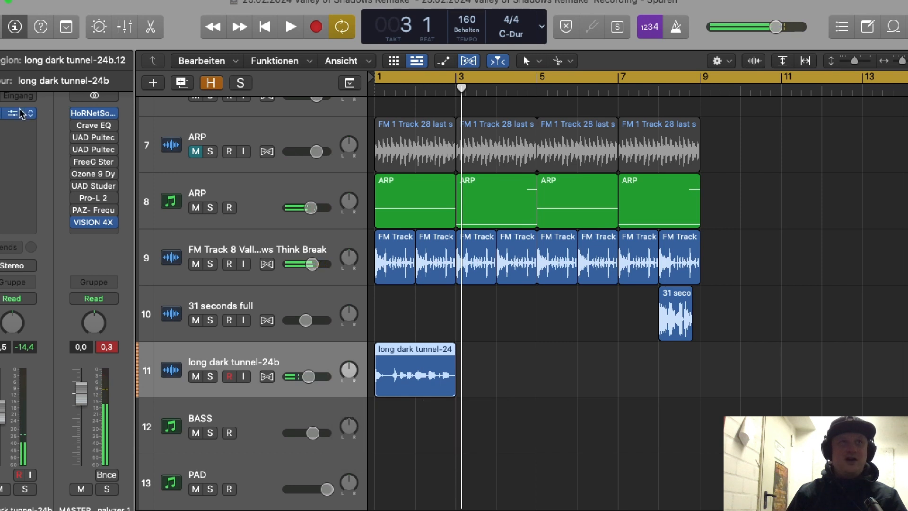
pyautogui.click(1, 61)
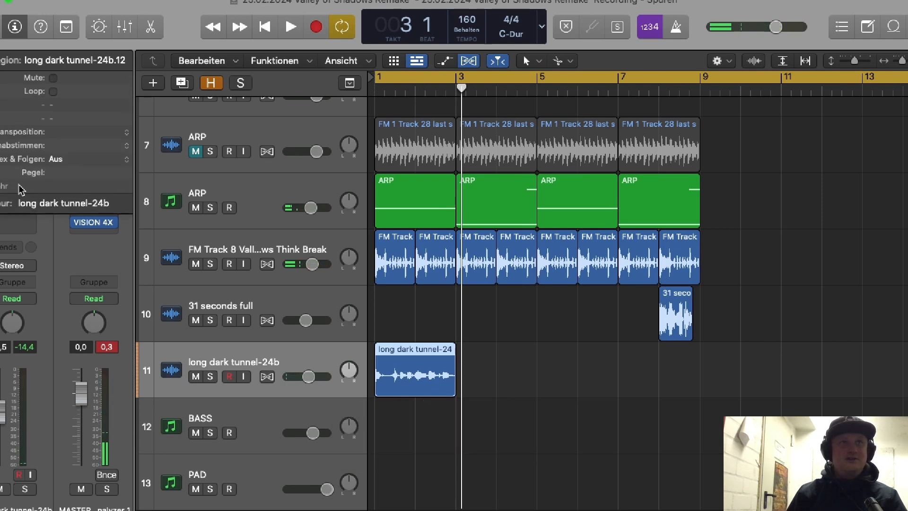
pyautogui.click(1, 186)
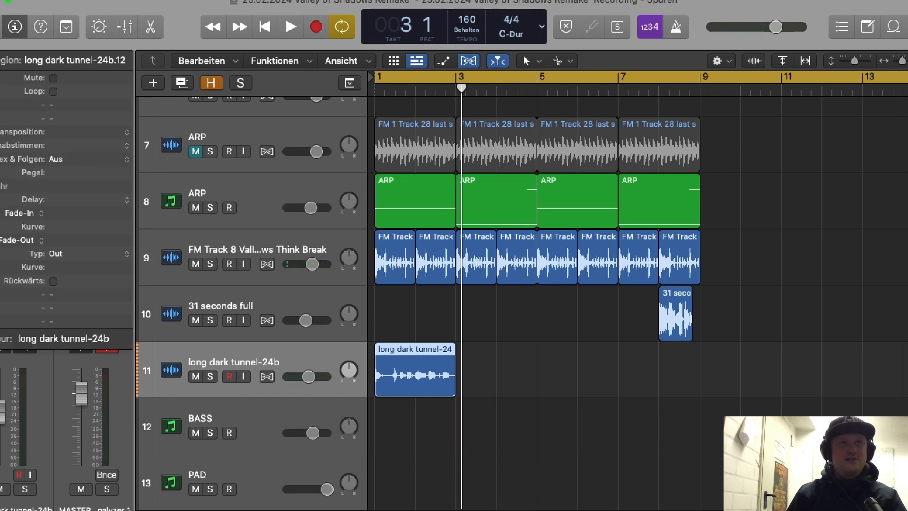
pyautogui.click(1, 186)
pyautogui.click(446, 417)
pyautogui.click(434, 387)
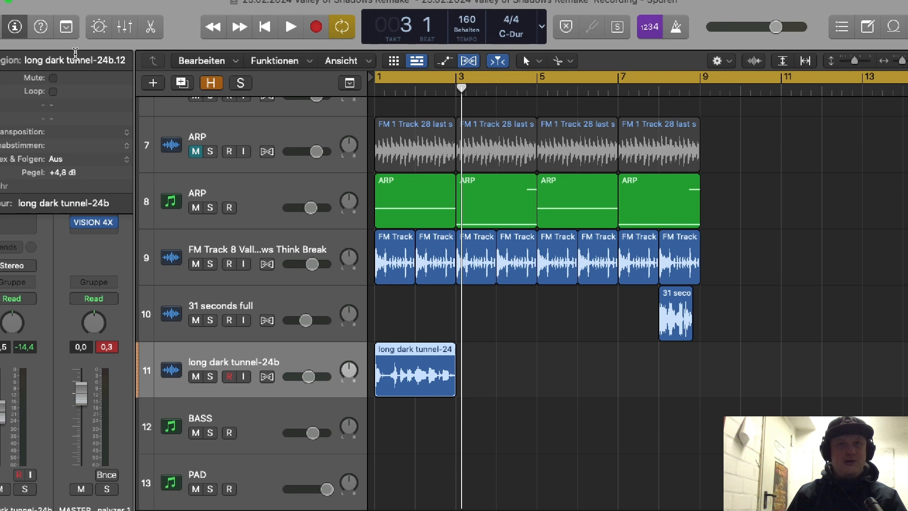
pyautogui.hotkey('shift', 'space')
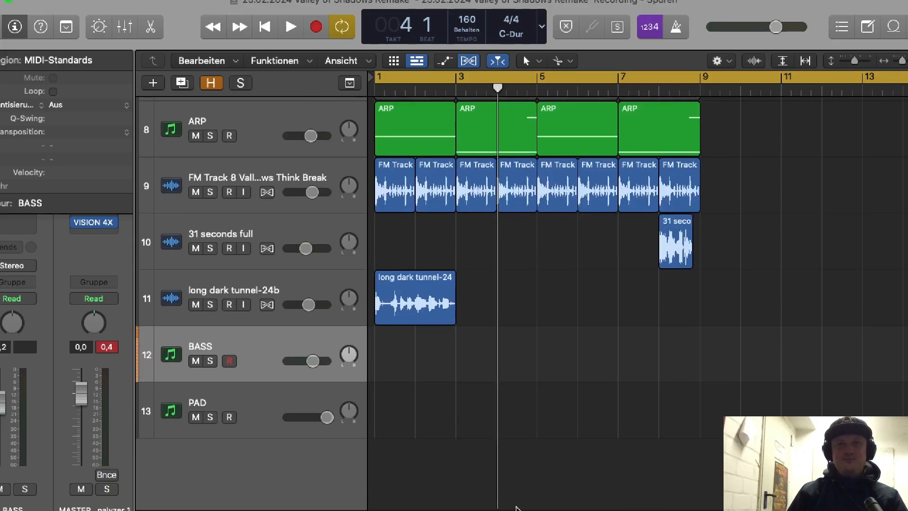
# Step: Select the BASS track, collapse the region parameters, and open the track's Vital synthesizer
pyautogui.click(188, 323)
pyautogui.click(227, 346)
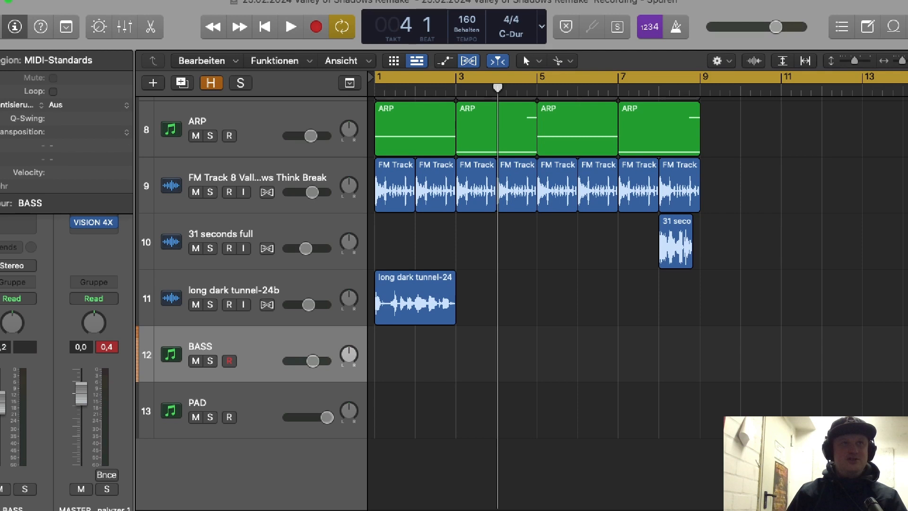
pyautogui.click(1, 60)
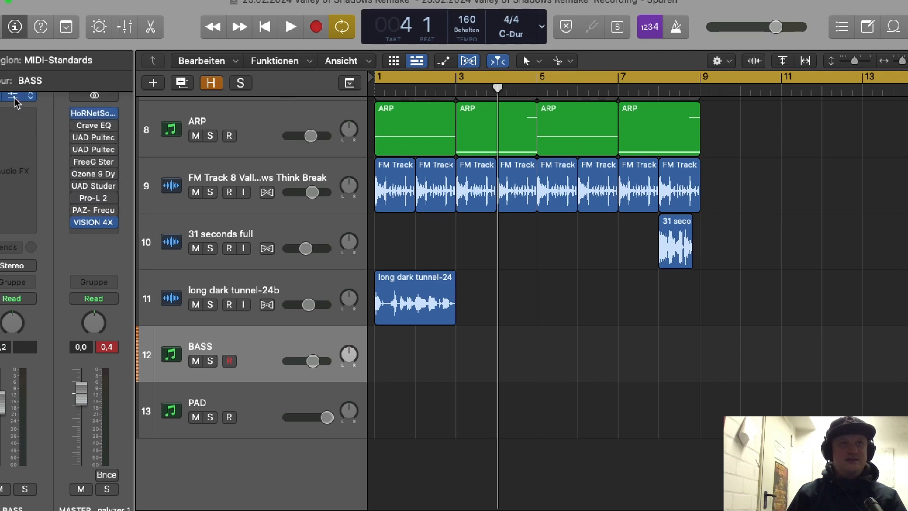
pyautogui.click(14, 97)
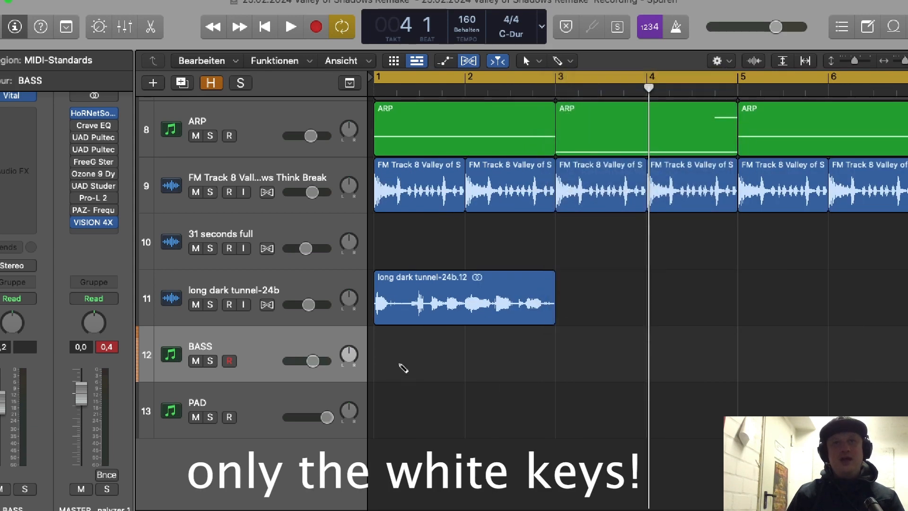
# Step: Create a two-bar BASS region with A0 through bar 1, then F1 at bar 2 and E1 at 2 2 3, each one and a half beats long
pyautogui.click(403, 369)
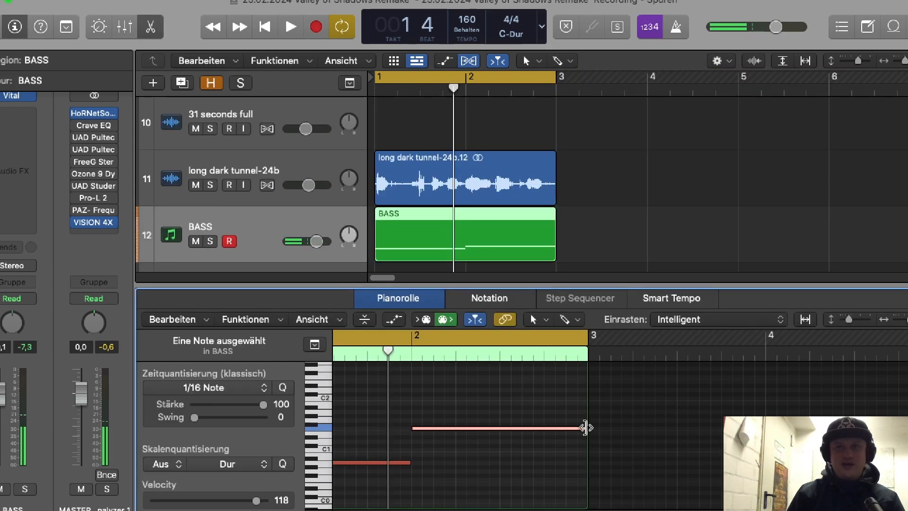
pyautogui.moveTo(586, 427)
pyautogui.mouseDown()
pyautogui.moveTo(462, 463)
pyautogui.moveTo(477, 455)
pyautogui.mouseUp()
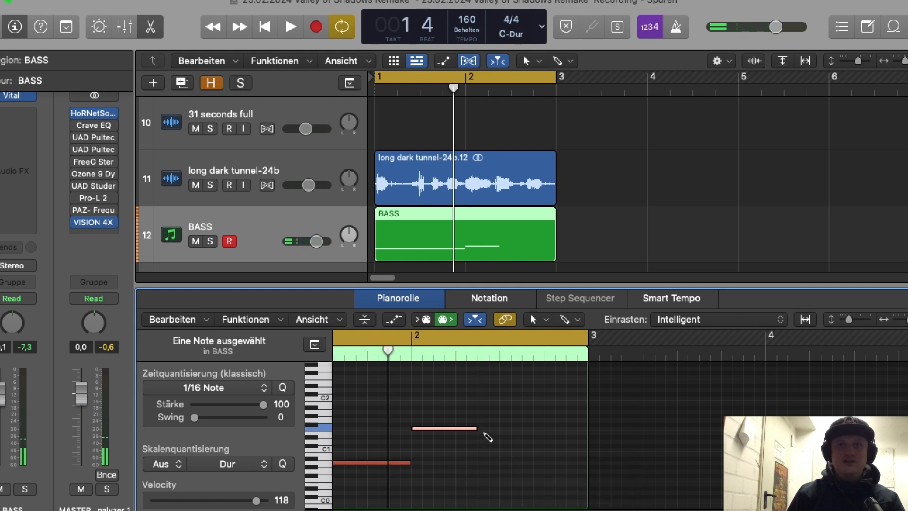
pyautogui.click(483, 441)
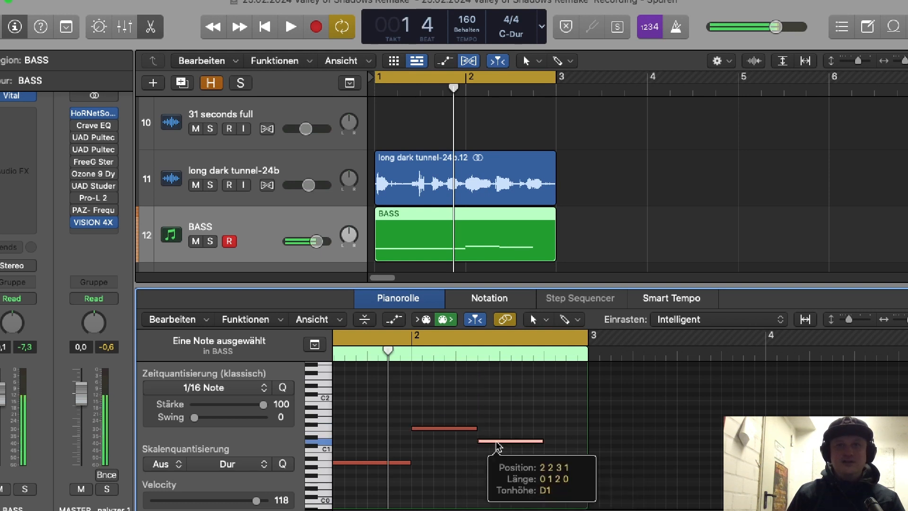
pyautogui.moveTo(496, 443); pyautogui.dragTo(496, 434)
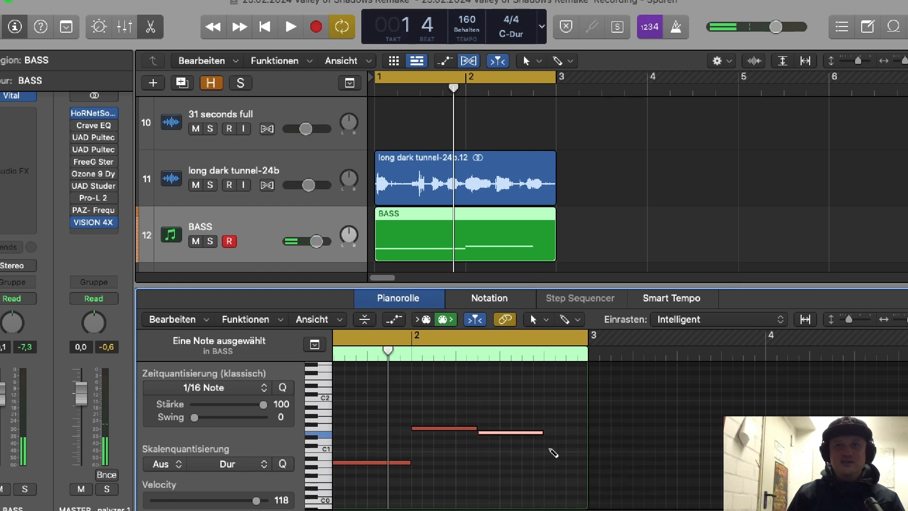
# Step: Add a D1 note directly after the E1 note, play the bass loop, and shorten D1 to end at bar 3
pyautogui.click(546, 450)
pyautogui.moveTo(563, 452); pyautogui.dragTo(564, 444)
pyautogui.press('space')
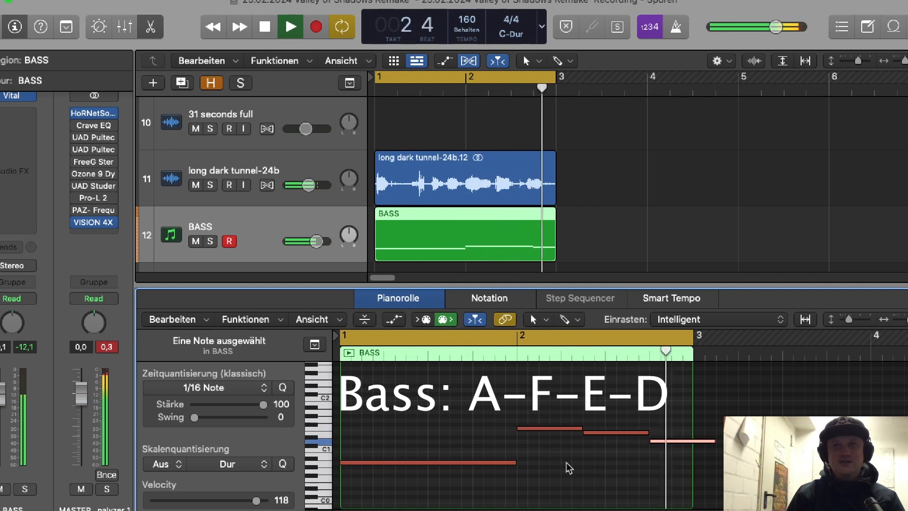
pyautogui.moveTo(713, 442); pyautogui.dragTo(688, 452)
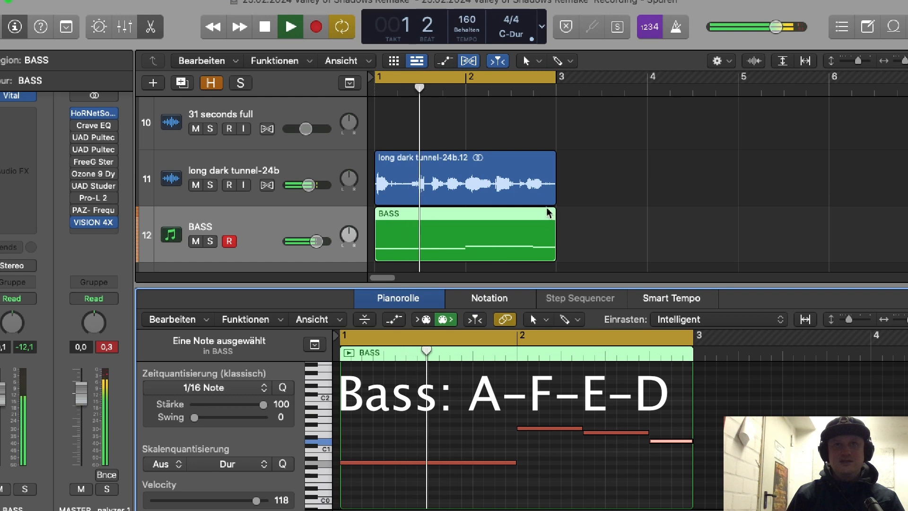
# Step: Play the arrangement and extend the cycle range to end at bar 9
pyautogui.moveTo(858, 60); pyautogui.dragTo(847, 61)
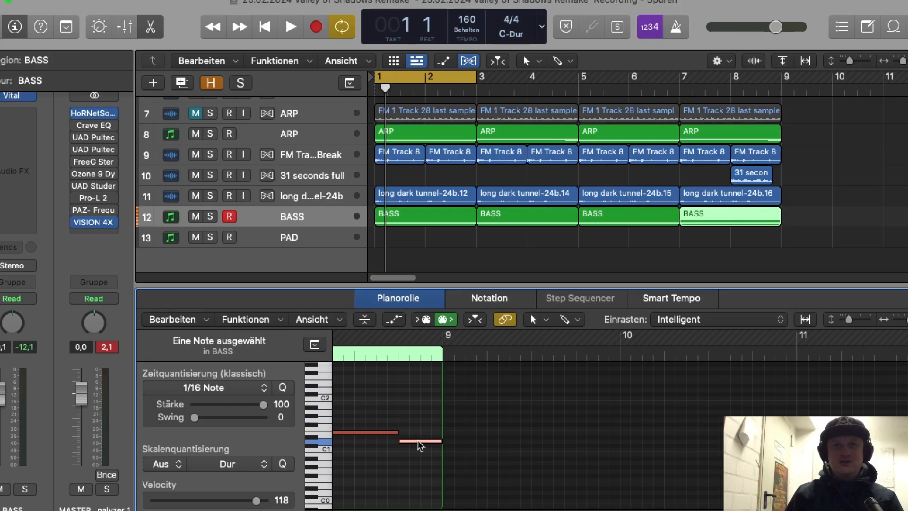
pyautogui.click(418, 441)
pyautogui.moveTo(418, 441); pyautogui.dragTo(418, 411)
pyautogui.press('space')
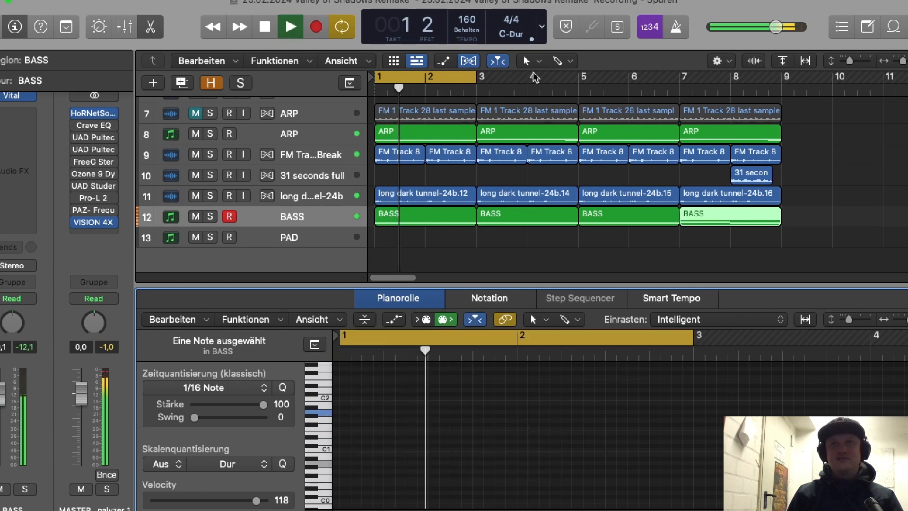
pyautogui.moveTo(475, 78); pyautogui.dragTo(799, 143)
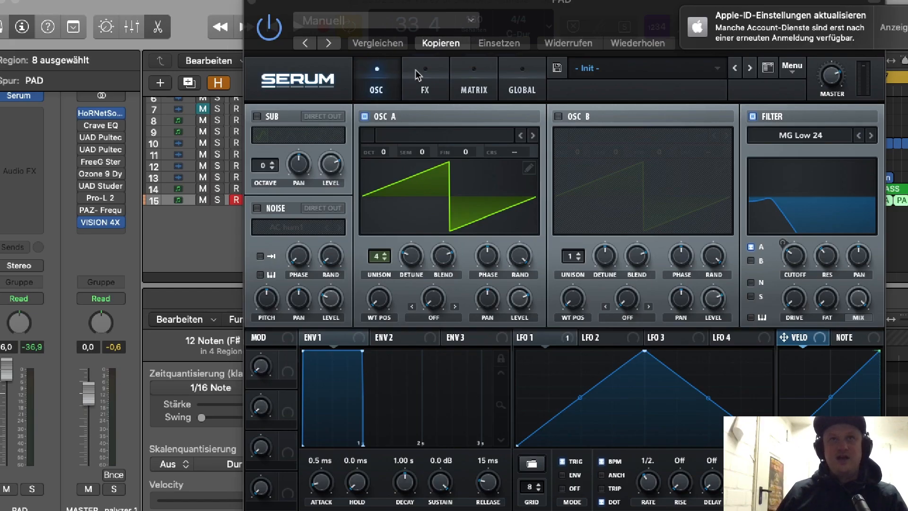
# Step: Record the notes A3, F3 and E3 from bar 1 on the soloed PAD track and play back the take
pyautogui.click(424, 83)
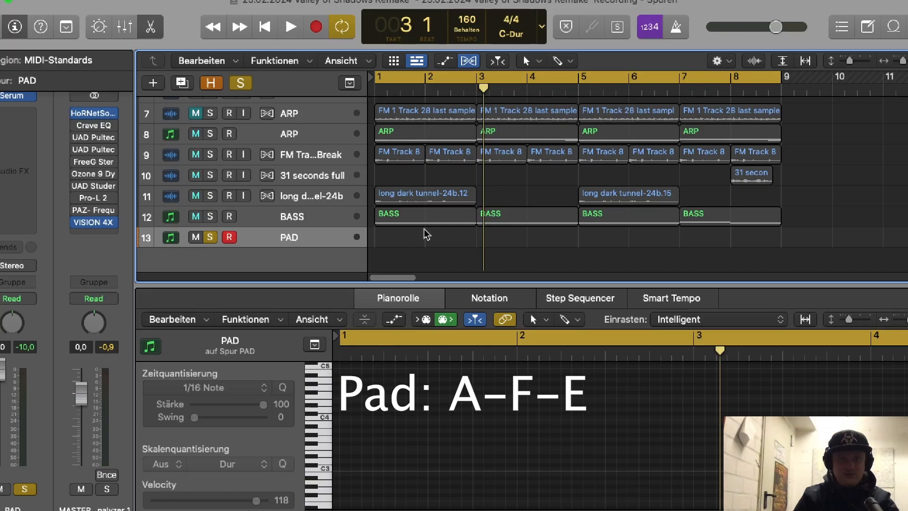
pyautogui.press('r')
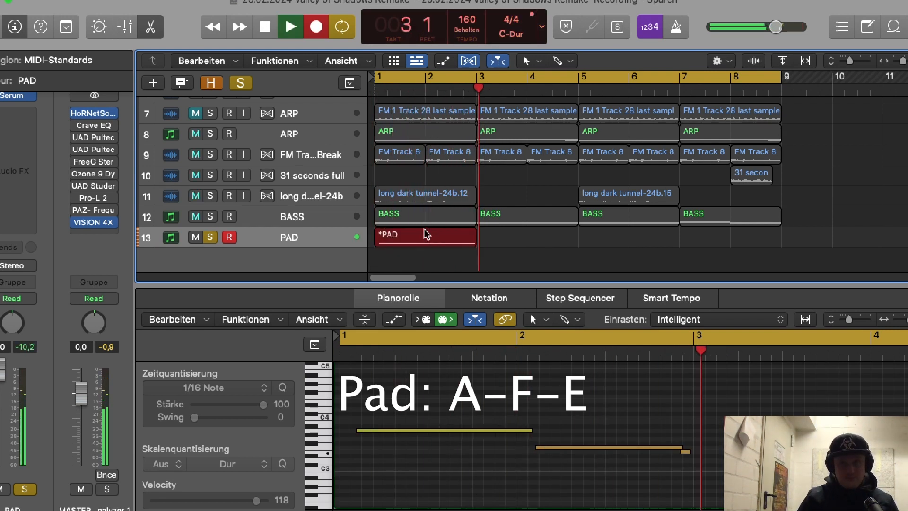
pyautogui.press('space')
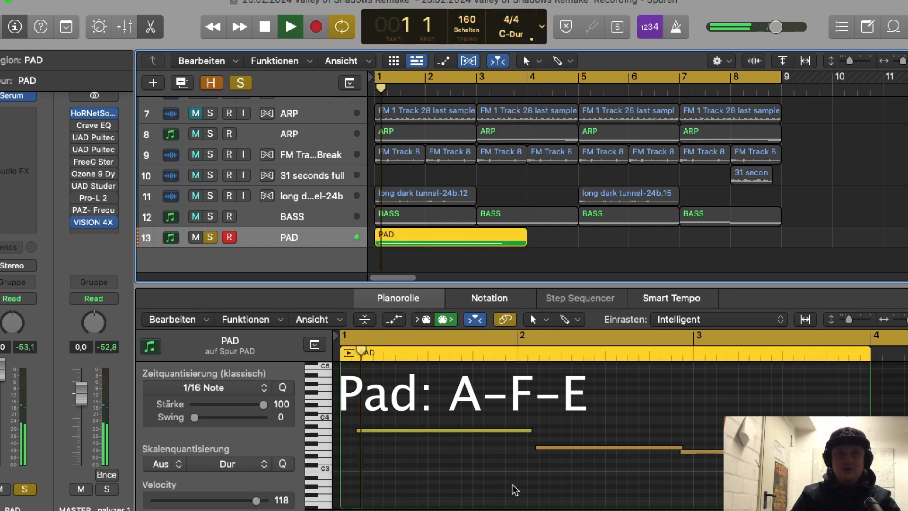
# Step: Align the pad's A3 note to bar 1 with a three-beat length and its F3 note to bar 2 with a two-beat length
pyautogui.moveTo(457, 435); pyautogui.dragTo(442, 435)
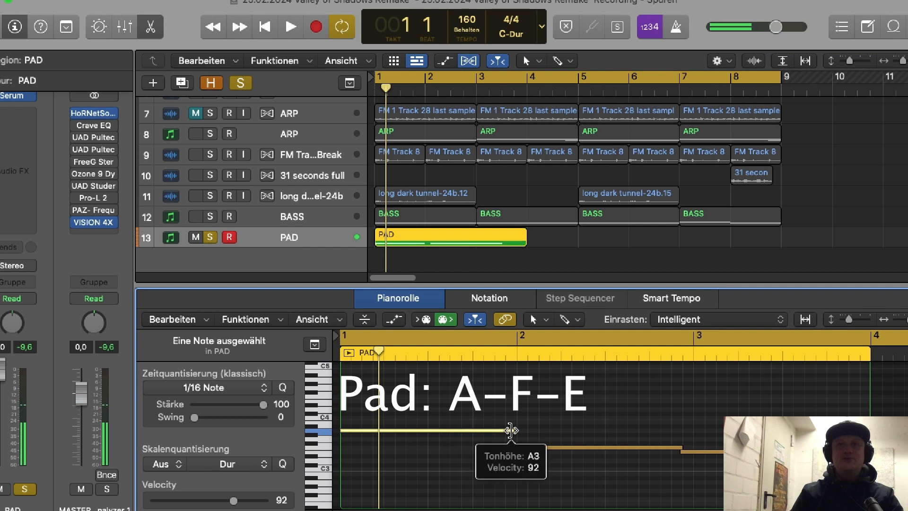
pyautogui.moveTo(508, 429); pyautogui.dragTo(472, 428)
pyautogui.moveTo(560, 447); pyautogui.dragTo(543, 453)
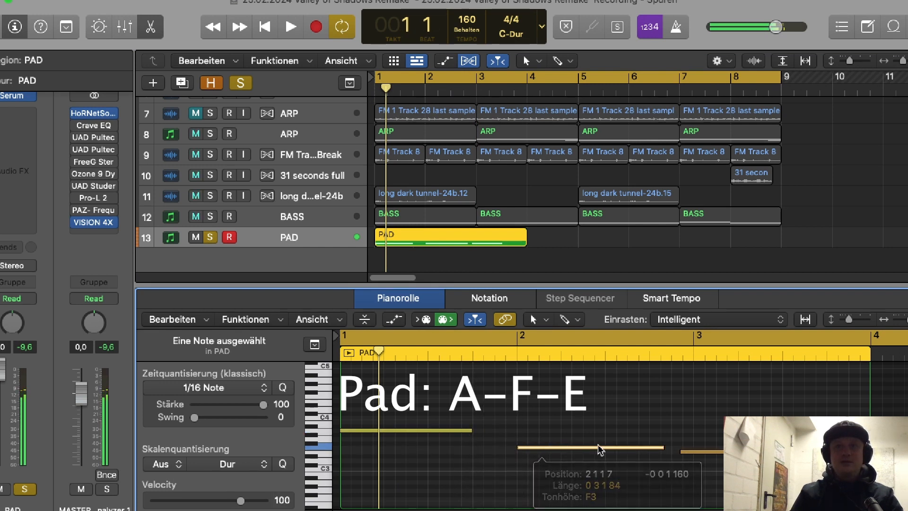
pyautogui.moveTo(662, 446); pyautogui.dragTo(604, 463)
# Step: Start the pad's E3 note directly after the F3 note and end it at bar 3
pyautogui.click(682, 453)
pyautogui.moveTo(684, 458); pyautogui.dragTo(611, 456)
pyautogui.moveTo(706, 453); pyautogui.dragTo(693, 453)
pyautogui.moveTo(605, 459); pyautogui.dragTo(607, 458)
# Step: Trim the PAD region to two bars, repeat it to fill up to bar 9, and play the result
pyautogui.click(265, 248)
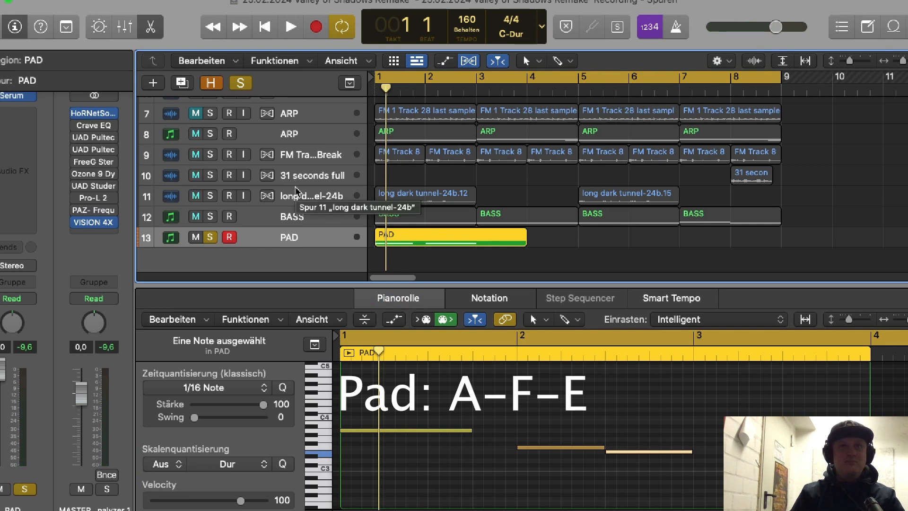
pyautogui.click(519, 249)
pyautogui.click(497, 239)
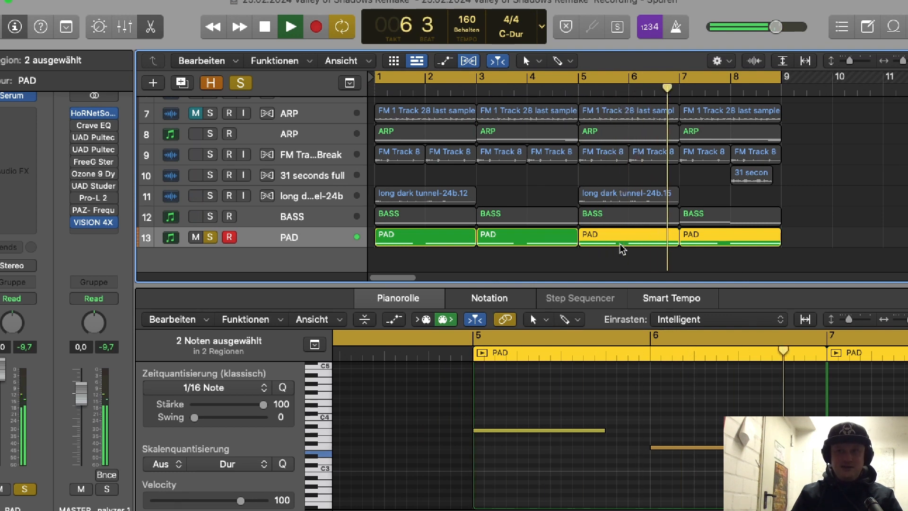
pyautogui.press('space')
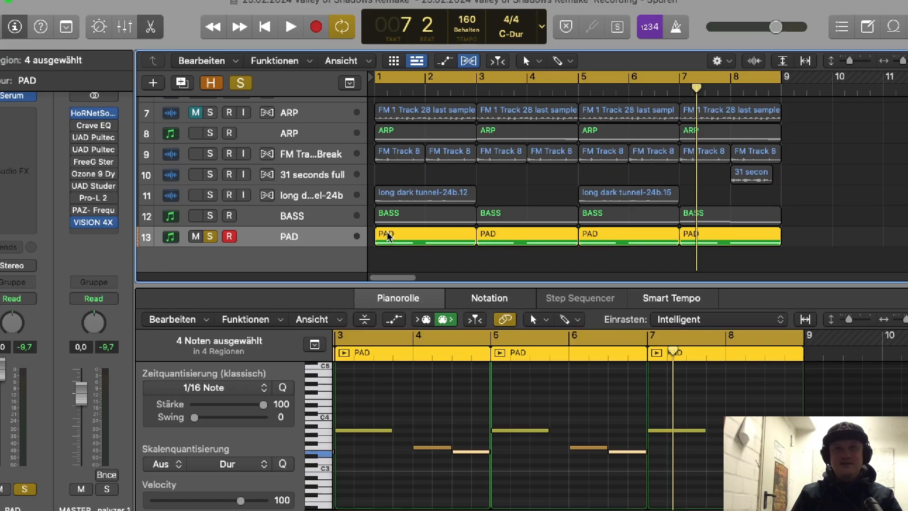
# Step: Move the four PAD regions to start at bar 9 and transpose all their notes up one semitone
pyautogui.moveTo(381, 234); pyautogui.dragTo(802, 238)
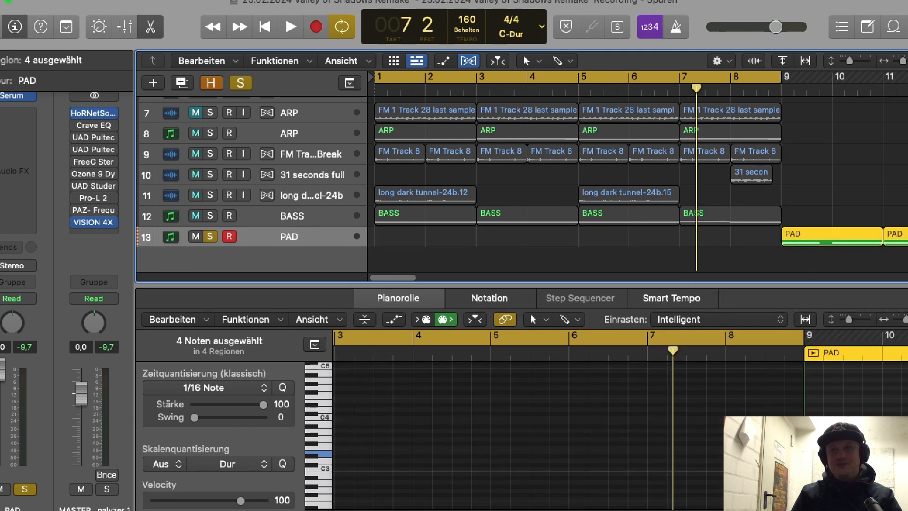
pyautogui.click(775, 453)
pyautogui.press('super+a')
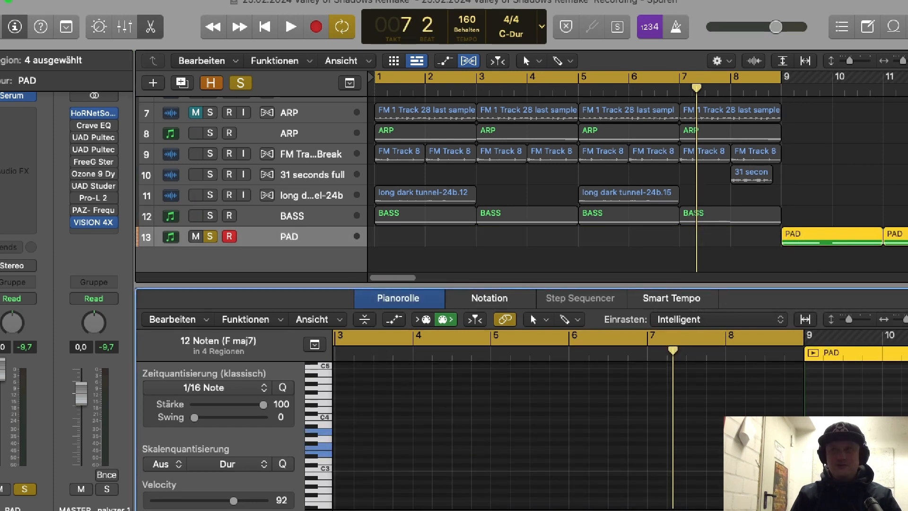
pyautogui.hotkey('alt', 'Up')
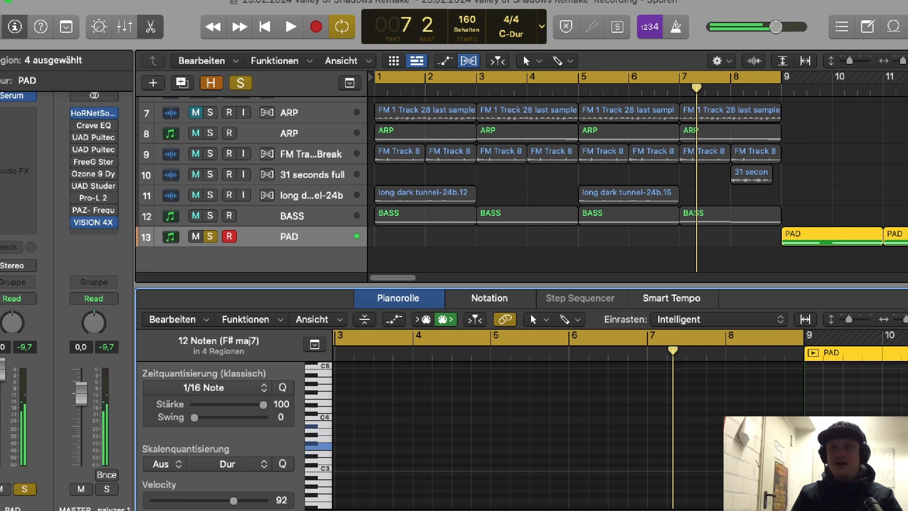
pyautogui.moveTo(905, 320); pyautogui.dragTo(900, 321)
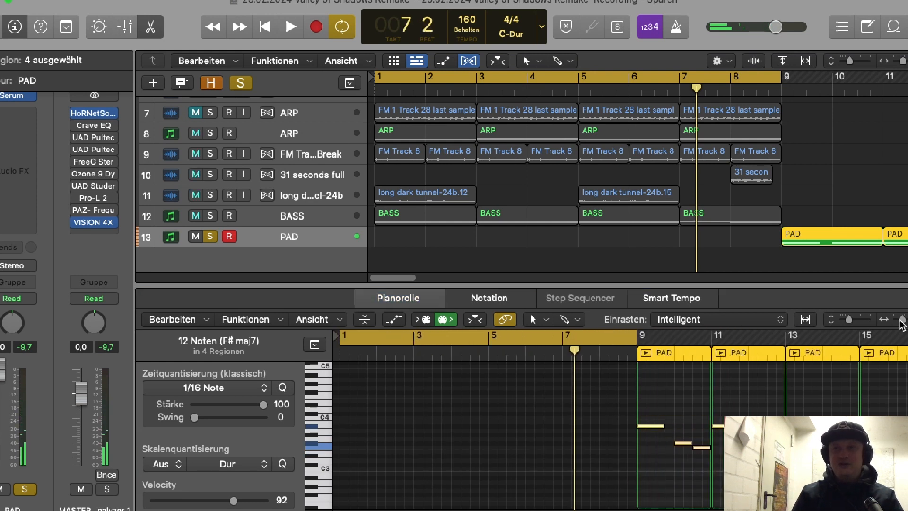
pyautogui.moveTo(390, 279); pyautogui.dragTo(392, 280)
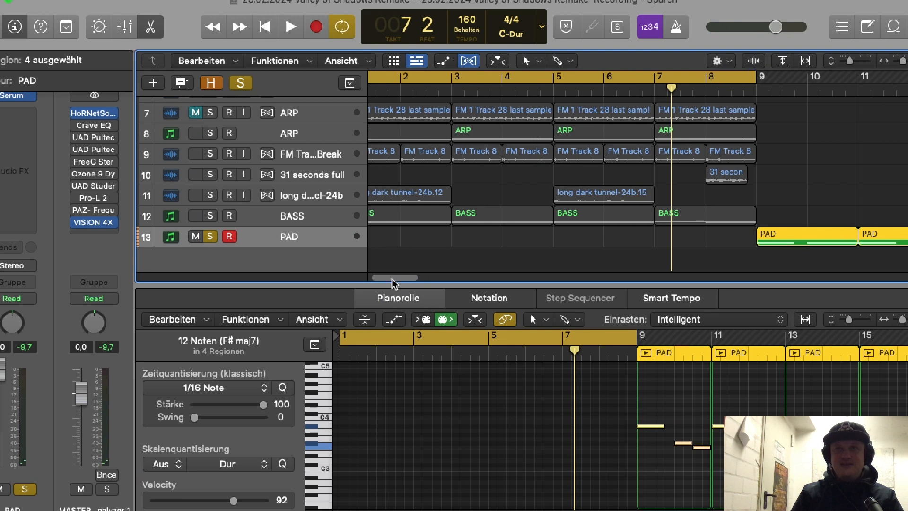
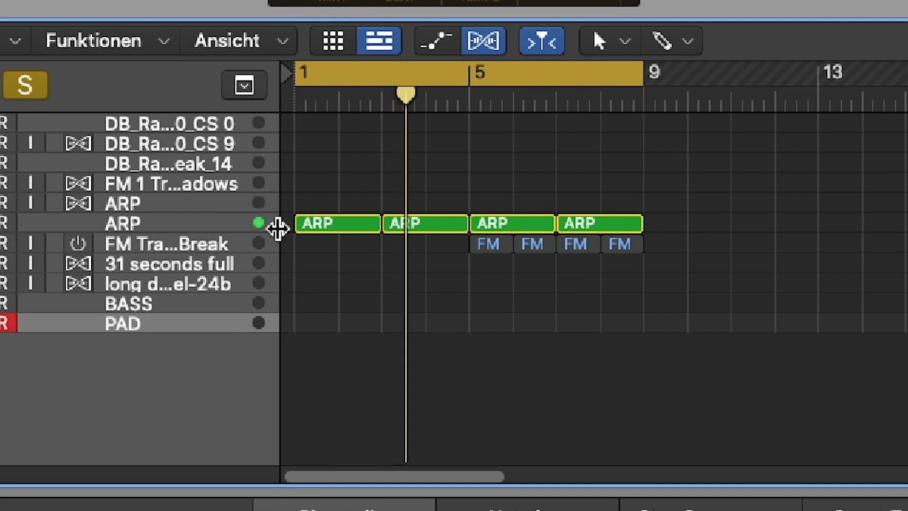
# Step: Audition the soloed ARP regions in bars 1 to 9, examining the first, third and fourth
pyautogui.click(364, 228)
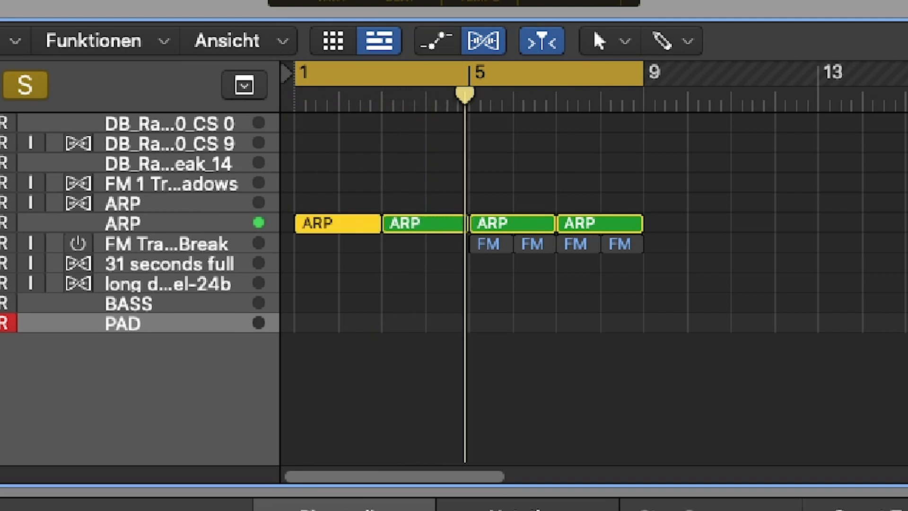
pyautogui.click(532, 228)
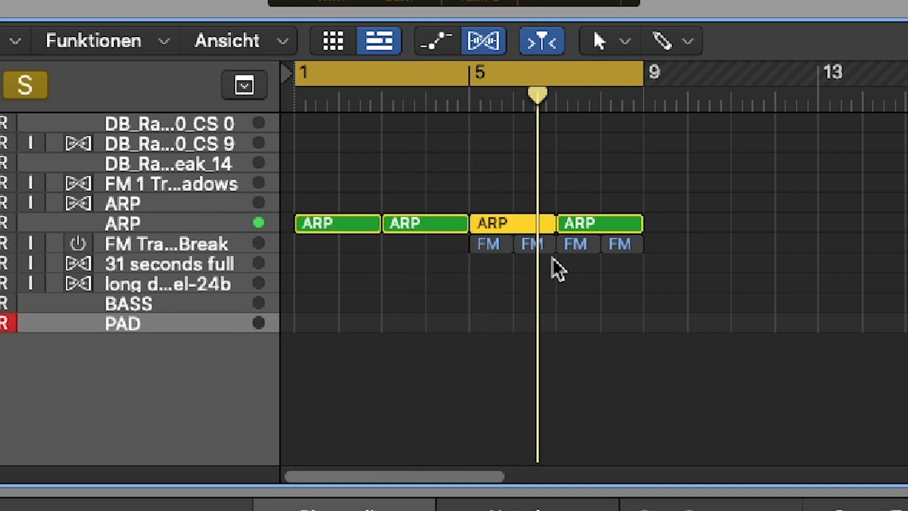
pyautogui.click(630, 227)
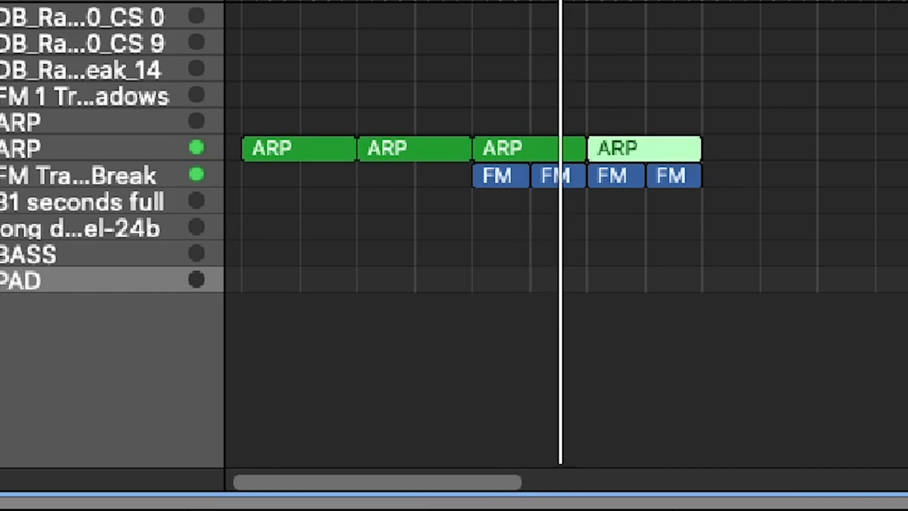
# Step: Turn on Flex & Follow for the last three Think Break regions in bars 6 to 9, transpose them by -5 and play the result
pyautogui.click(507, 197)
pyautogui.click(504, 181)
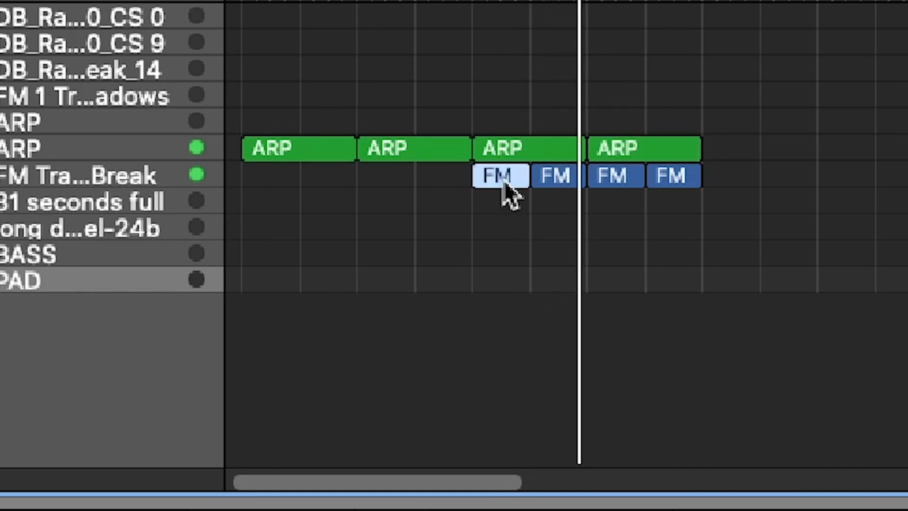
pyautogui.click(508, 0)
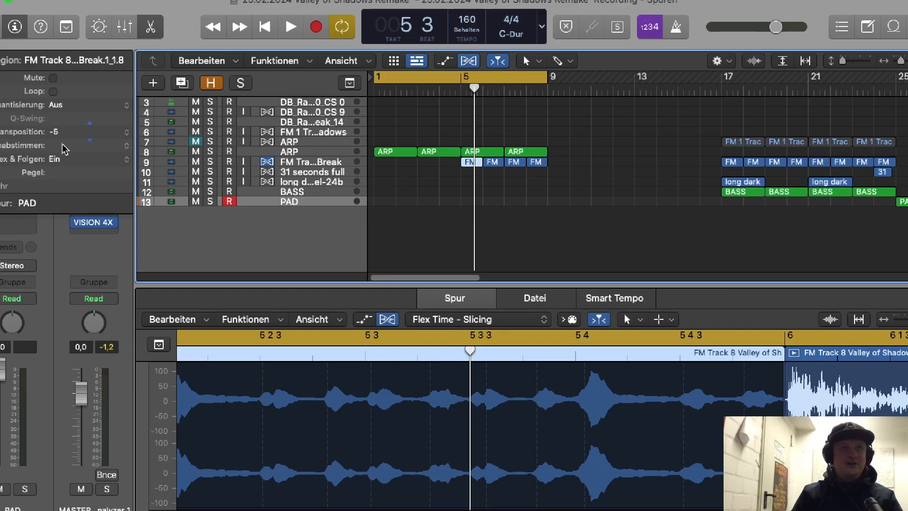
pyautogui.click(493, 162)
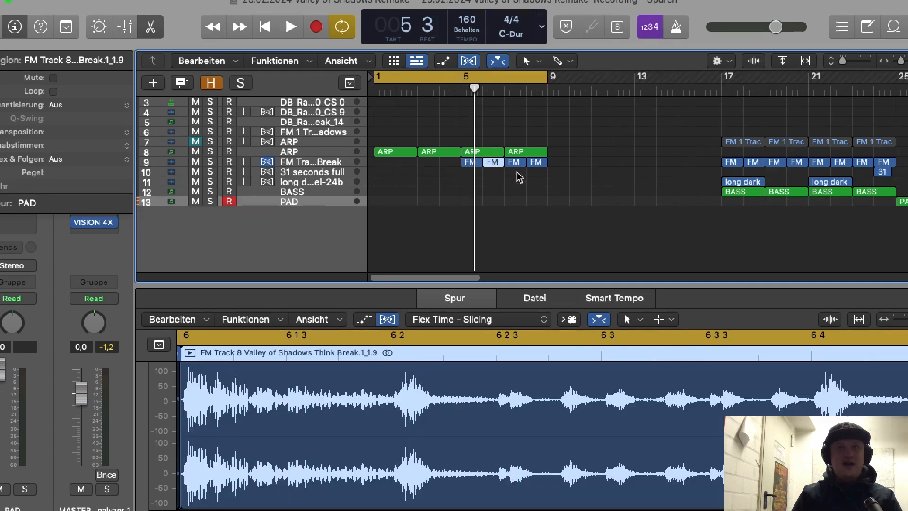
pyautogui.moveTo(497, 177); pyautogui.dragTo(543, 162)
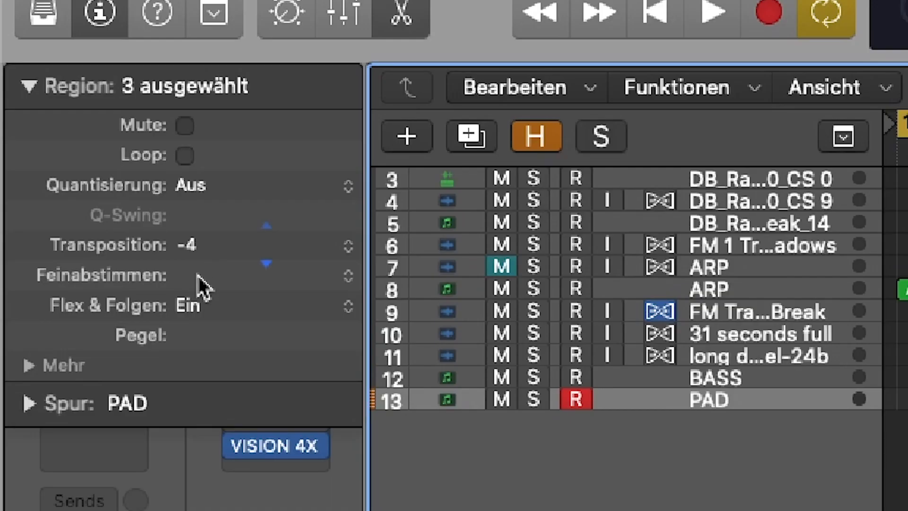
pyautogui.moveTo(197, 274); pyautogui.dragTo(197, 279)
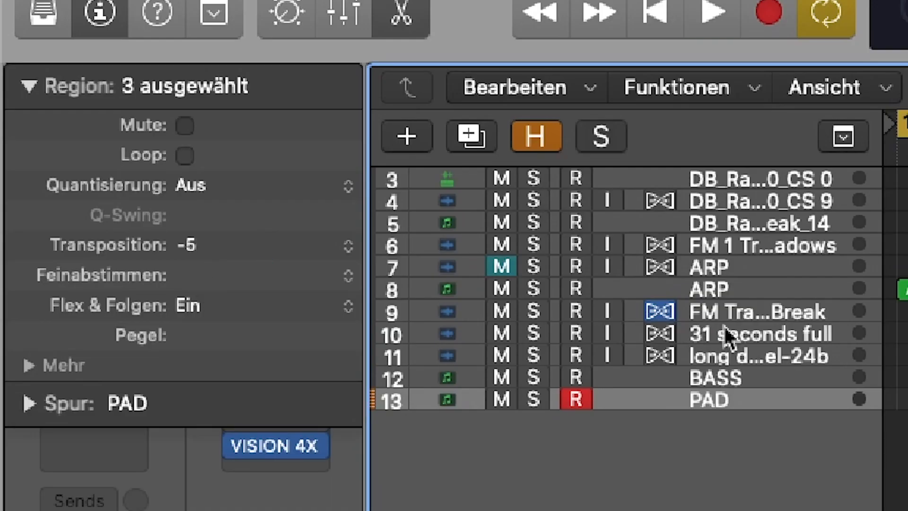
pyautogui.press('space')
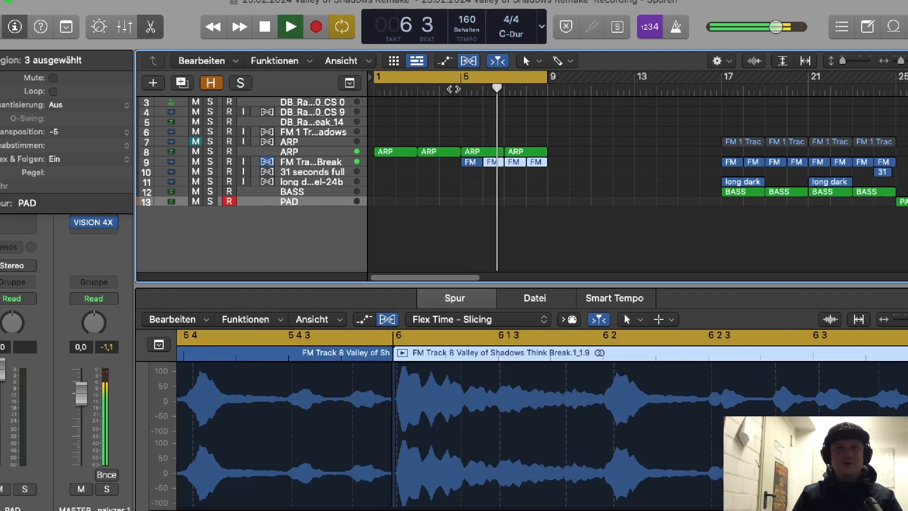
pyautogui.press('space')
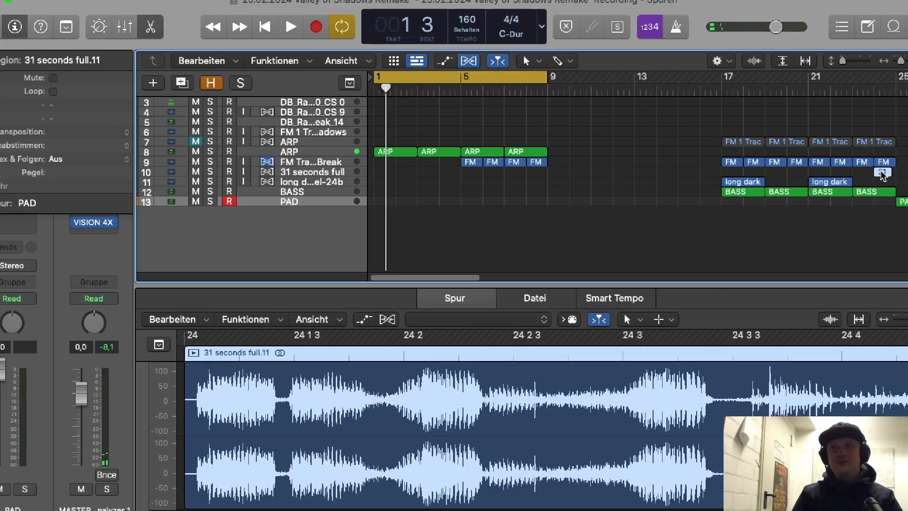
# Step: Copy the "31 seconds full" sample to bar 8, and fill bars 9 to 17 with copies of the Think Break and BASS regions
pyautogui.moveTo(882, 175); pyautogui.dragTo(537, 175)
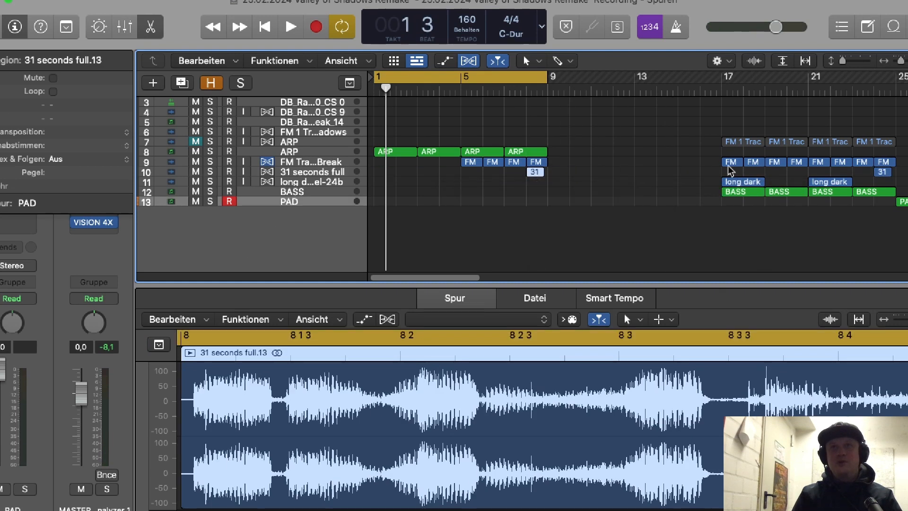
pyautogui.moveTo(906, 159); pyautogui.dragTo(565, 163)
pyautogui.moveTo(715, 208); pyautogui.dragTo(886, 188)
pyautogui.moveTo(733, 192); pyautogui.dragTo(556, 192)
# Step: Extend the cycle range to bar 17 and play the newly arranged section
pyautogui.moveTo(544, 81); pyautogui.dragTo(716, 126)
pyautogui.moveTo(715, 79); pyautogui.dragTo(720, 84)
pyautogui.doubleClick(526, 89)
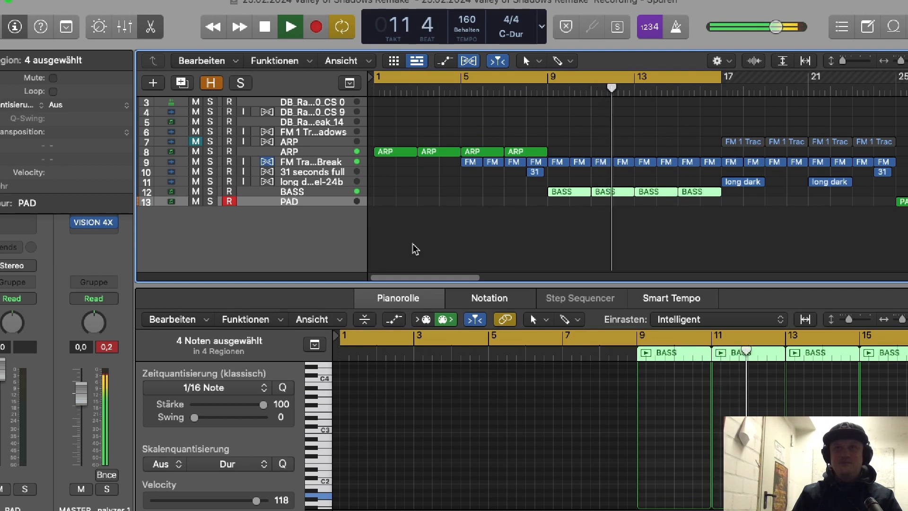
pyautogui.moveTo(424, 279); pyautogui.dragTo(450, 268)
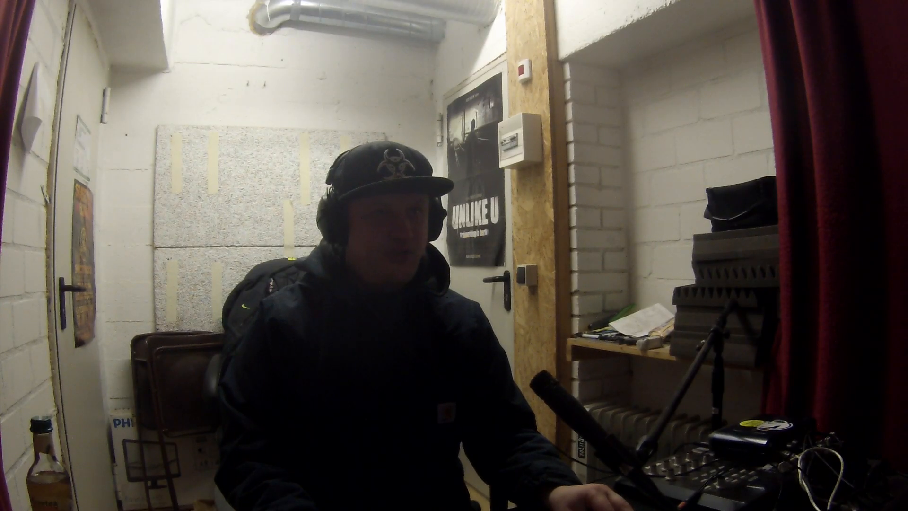
# Step: Copy the "31 seconds full" sample twice, placing the copies at bar 12 and just after bar 16, and play the arrangement
pyautogui.moveTo(423, 171); pyautogui.dragTo(562, 172)
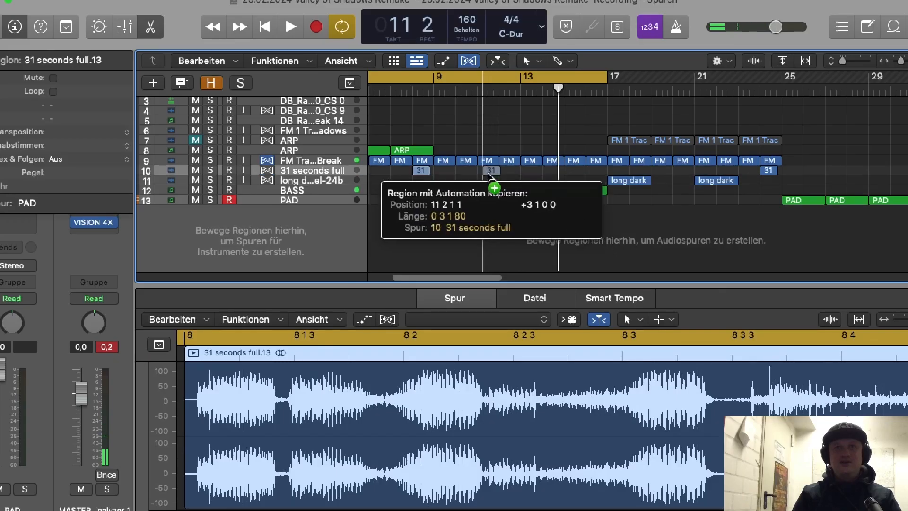
pyautogui.click(414, 71)
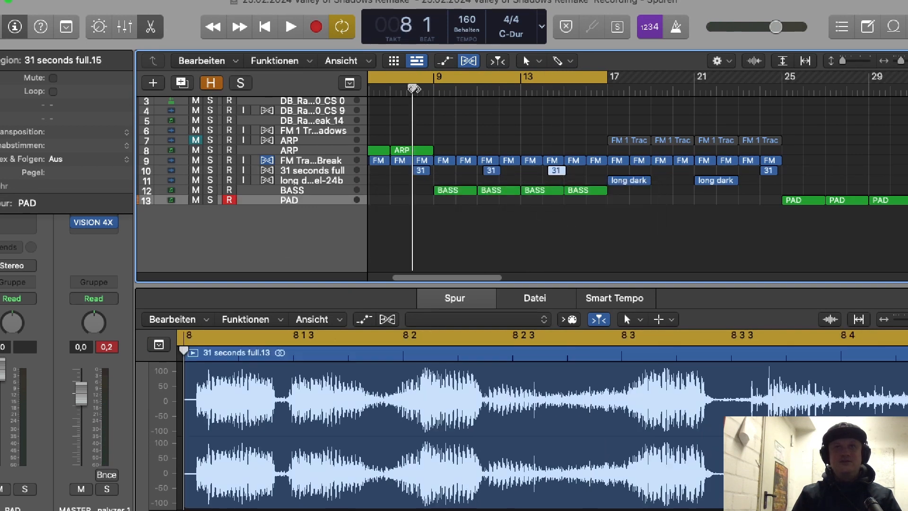
pyautogui.press('space')
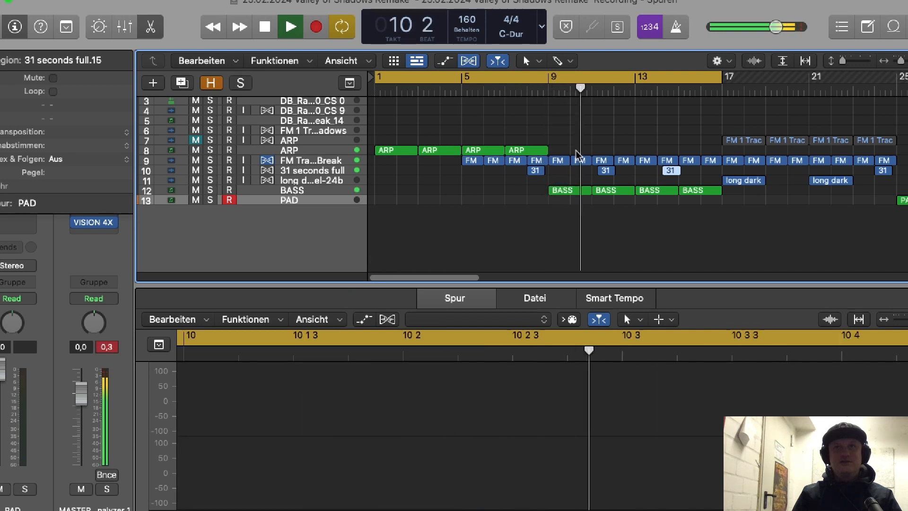
pyautogui.press('space')
pyautogui.moveTo(606, 174); pyautogui.dragTo(714, 173)
pyautogui.press('space')
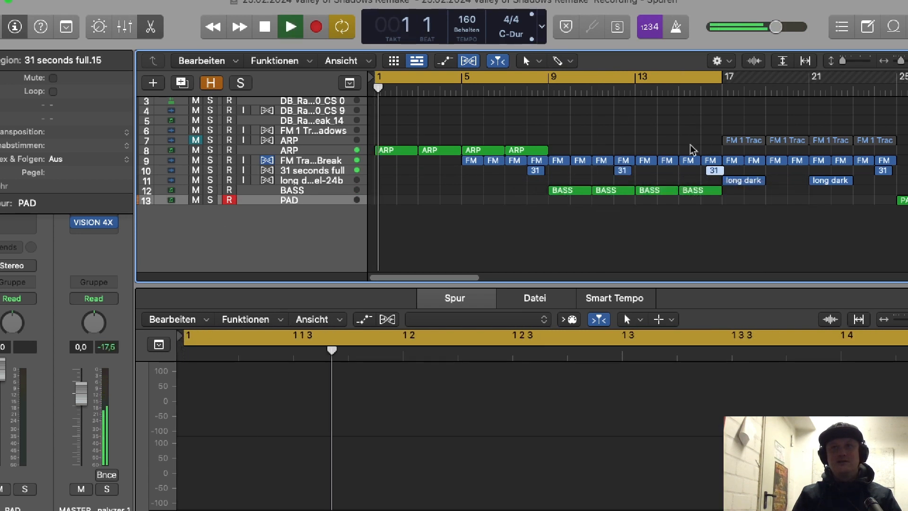
# Step: Shift the last "31 seconds full" copy before bar 17 slightly earlier so it starts at bar 16
pyautogui.moveTo(902, 62); pyautogui.dragTo(905, 62)
pyautogui.moveTo(400, 276); pyautogui.dragTo(416, 275)
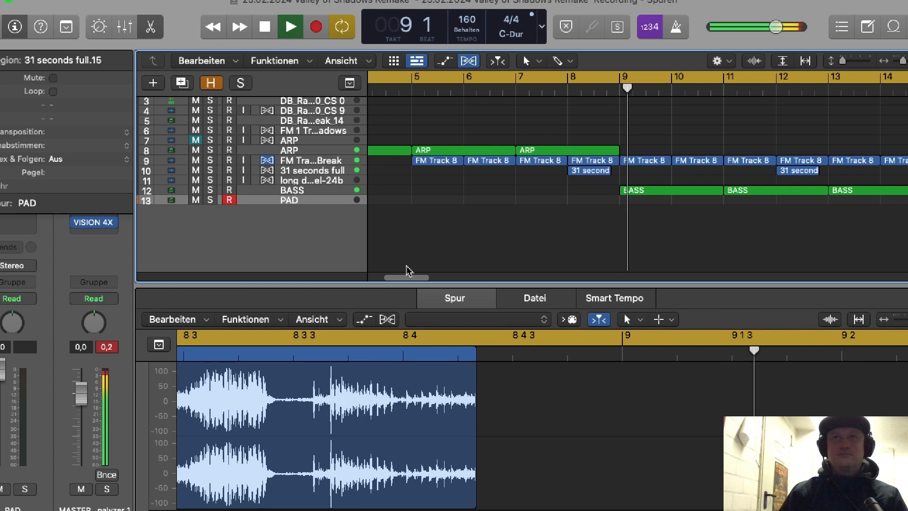
pyautogui.moveTo(902, 62); pyautogui.dragTo(900, 62)
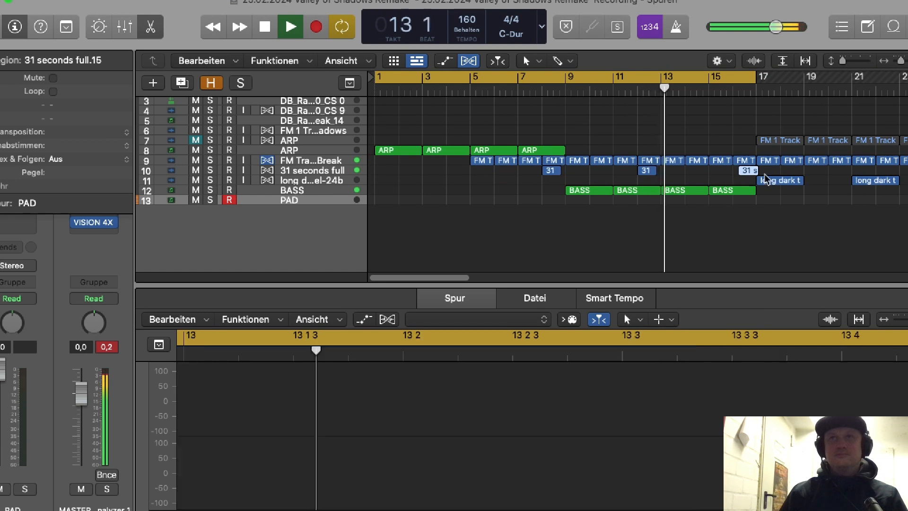
pyautogui.click(747, 170)
pyautogui.moveTo(747, 171); pyautogui.dragTo(742, 171)
# Step: Fill bars 25 to 33 with copies of the Think Break and BASS regions and the four ARP regions
pyautogui.moveTo(422, 283); pyautogui.dragTo(464, 278)
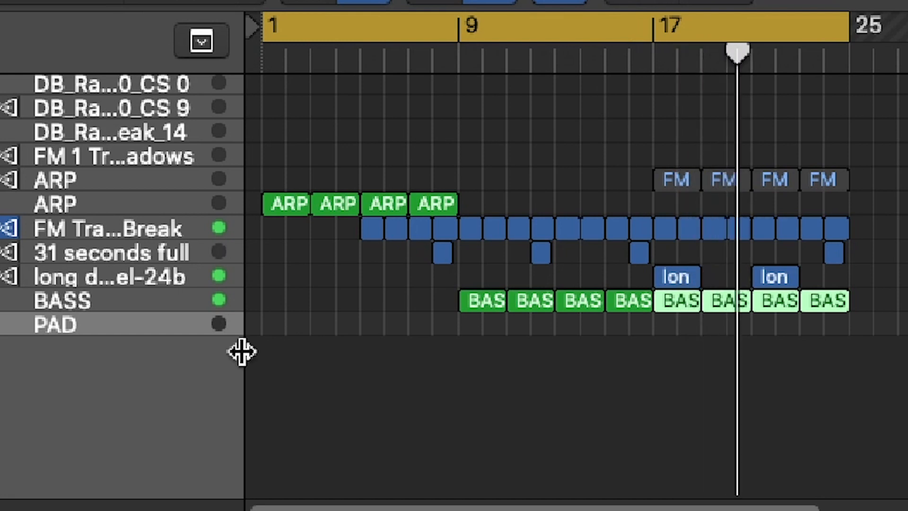
pyautogui.click(142, 268)
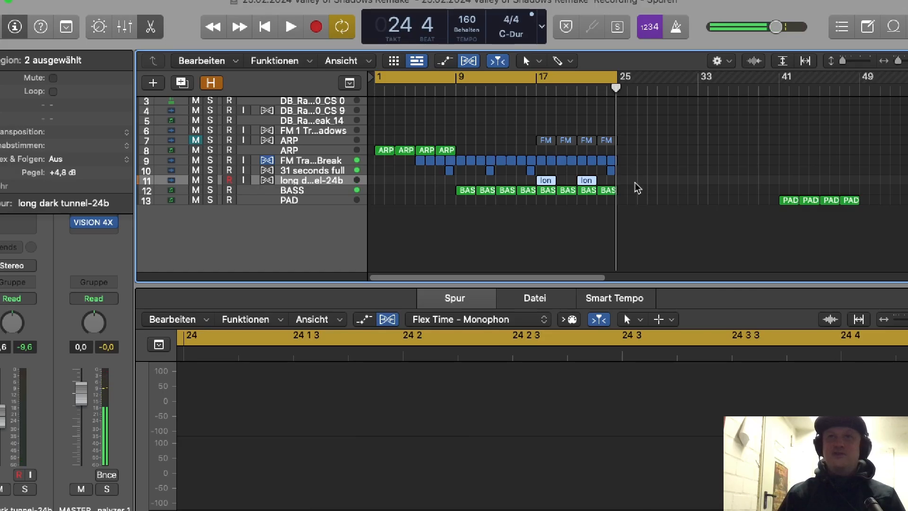
pyautogui.moveTo(635, 198); pyautogui.dragTo(622, 164)
pyautogui.moveTo(643, 131); pyautogui.dragTo(547, 137)
pyautogui.moveTo(475, 142); pyautogui.dragTo(629, 149)
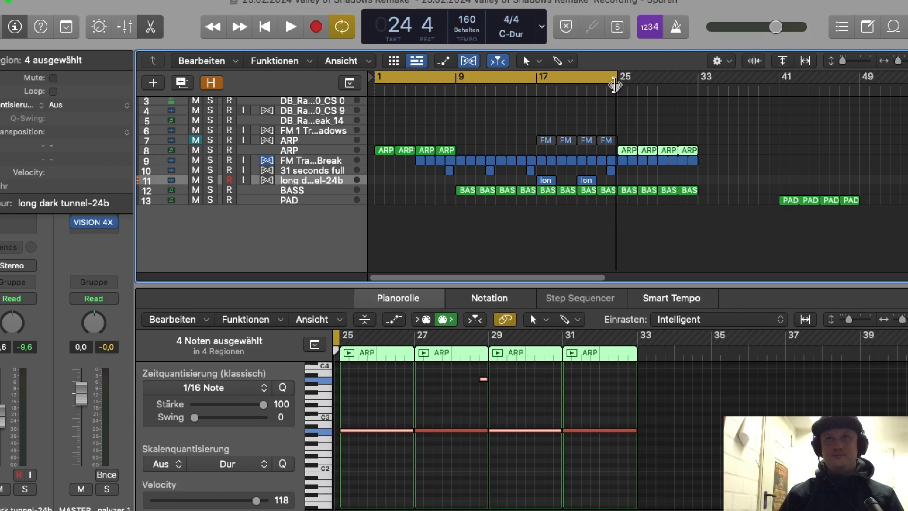
# Step: Extend the cycle range to bar 33 and play the arrangement from bar 25
pyautogui.moveTo(614, 91); pyautogui.dragTo(702, 91)
pyautogui.press('space')
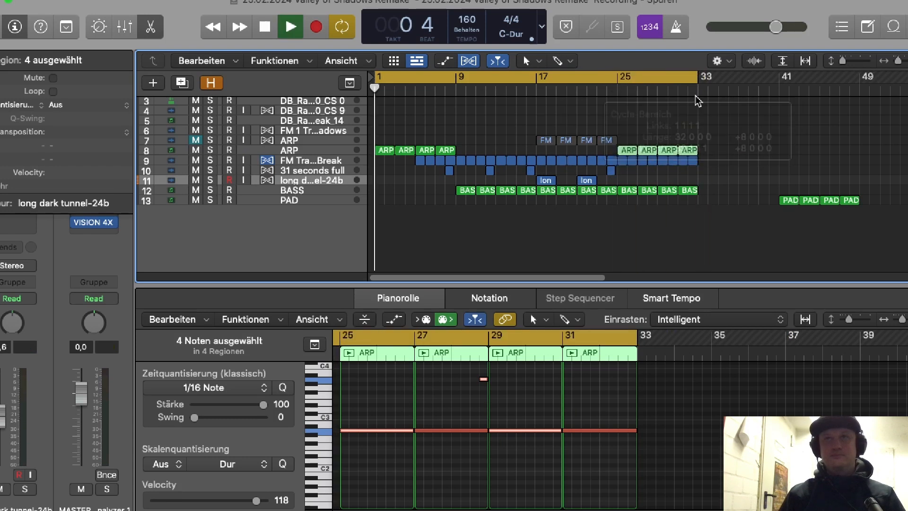
pyautogui.click(617, 89)
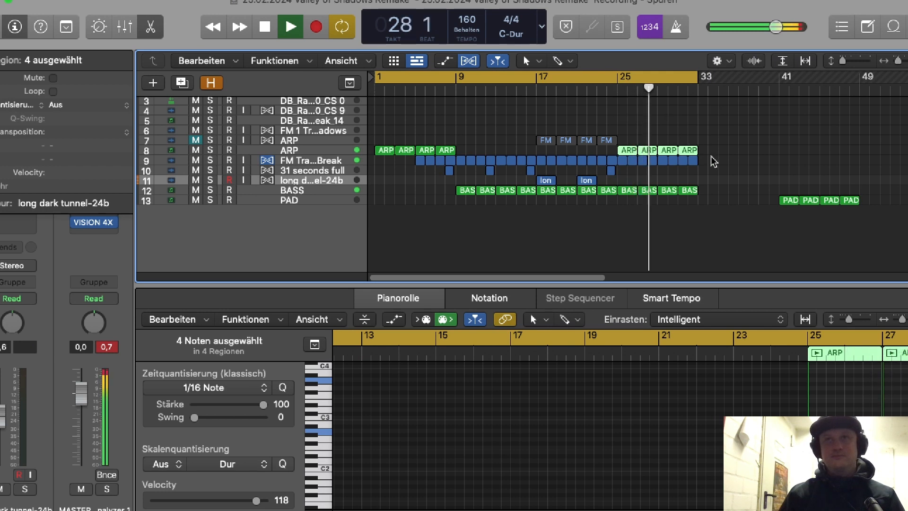
pyautogui.press('space')
# Step: Delete the two ARP regions after bar 29, copy the "31 seconds full" sample to bar 28 and play the transition
pyautogui.moveTo(789, 138); pyautogui.dragTo(664, 155)
pyautogui.press('Delete')
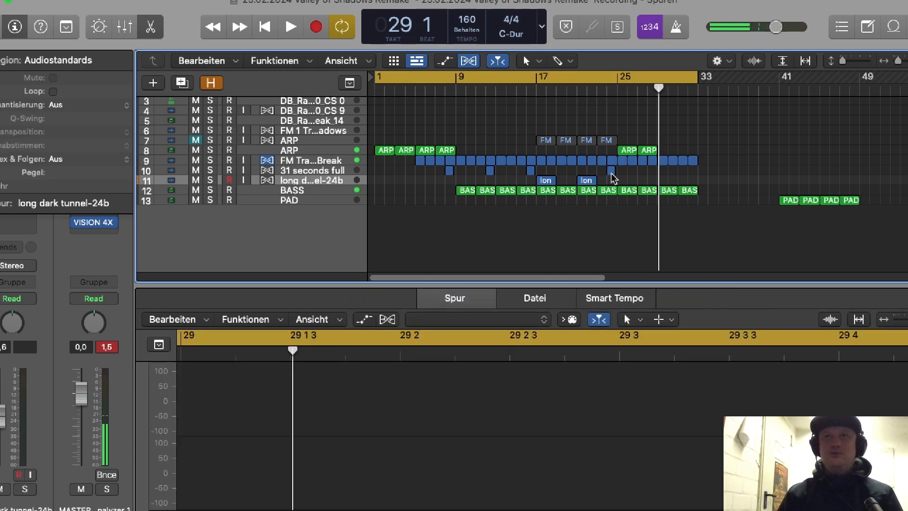
pyautogui.moveTo(611, 175); pyautogui.dragTo(654, 175)
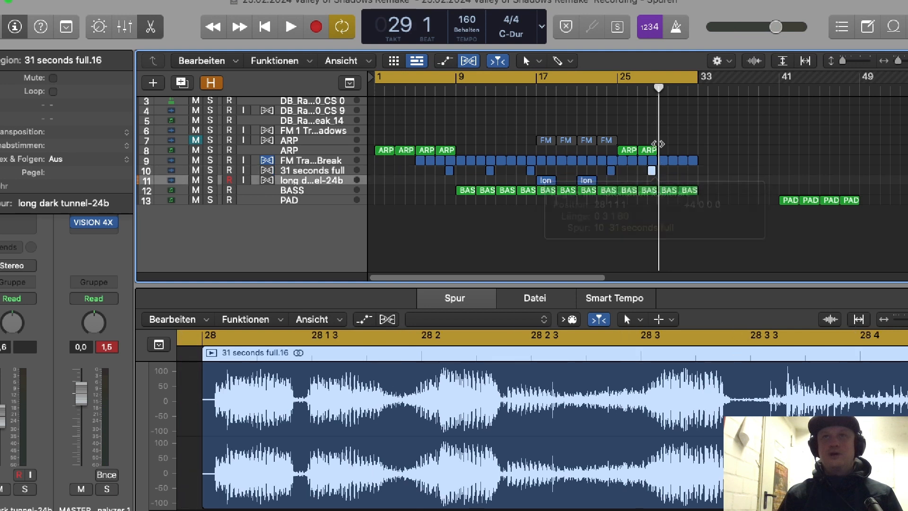
pyautogui.click(648, 88)
pyautogui.press('space')
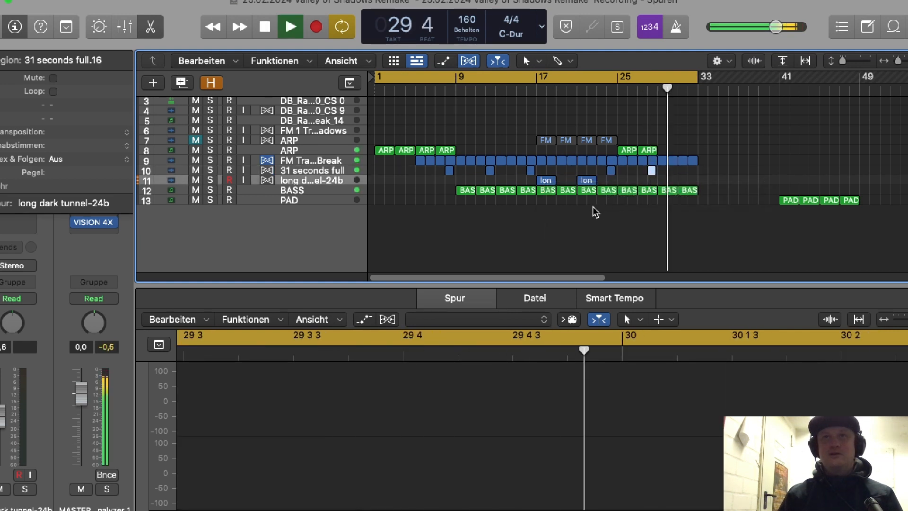
pyautogui.press('space')
# Step: Copy the two "long dark tunnel" regions to bars 29 and 33, and continue the Think Break and BASS regions up to bar 37
pyautogui.click(550, 183)
pyautogui.keyDown('shift'); pyautogui.click(548, 185); pyautogui.keyUp('shift')
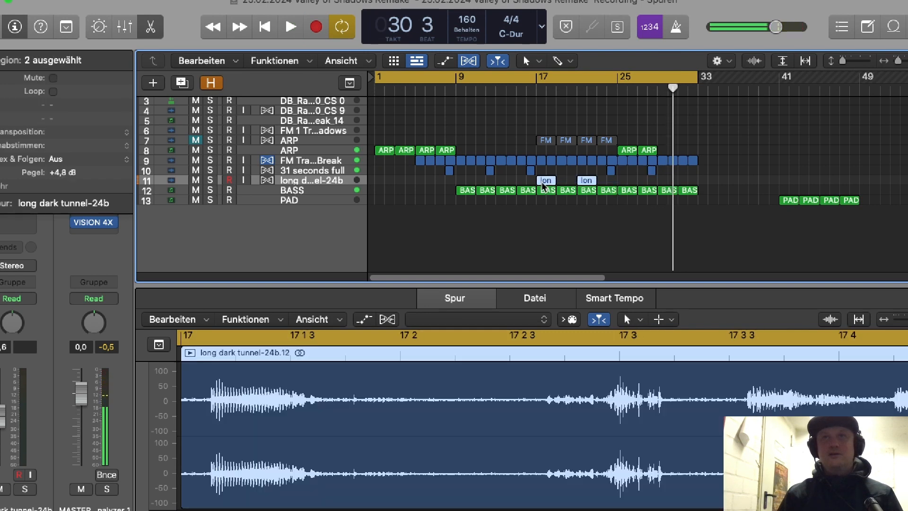
pyautogui.moveTo(547, 184); pyautogui.dragTo(664, 182)
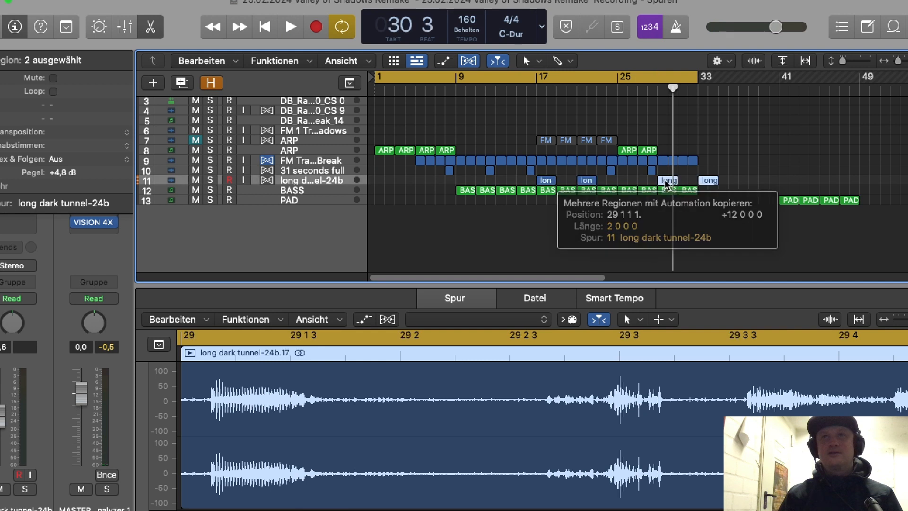
pyautogui.moveTo(719, 158); pyautogui.dragTo(710, 191)
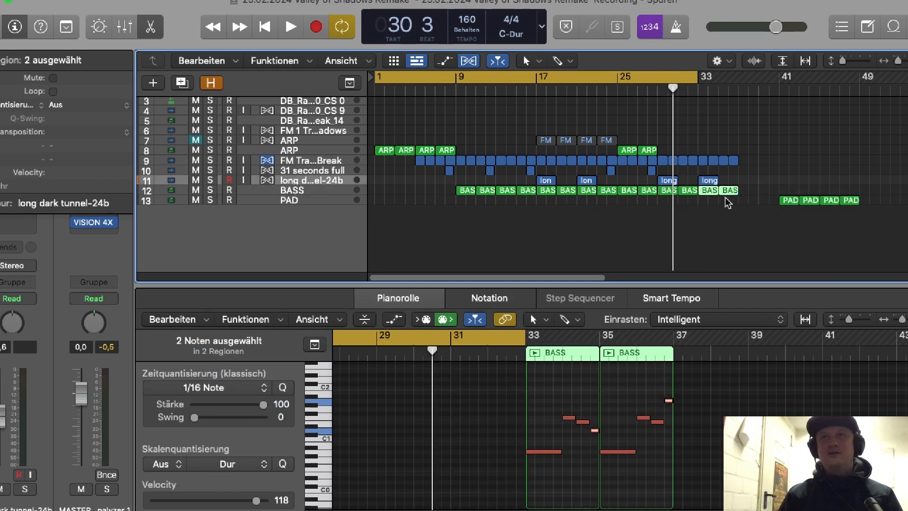
# Step: Arrange the PAD regions to cover bars 29 to 37 beneath the bass, and delete the two spare ones at bar 37
pyautogui.moveTo(780, 181); pyautogui.dragTo(751, 204)
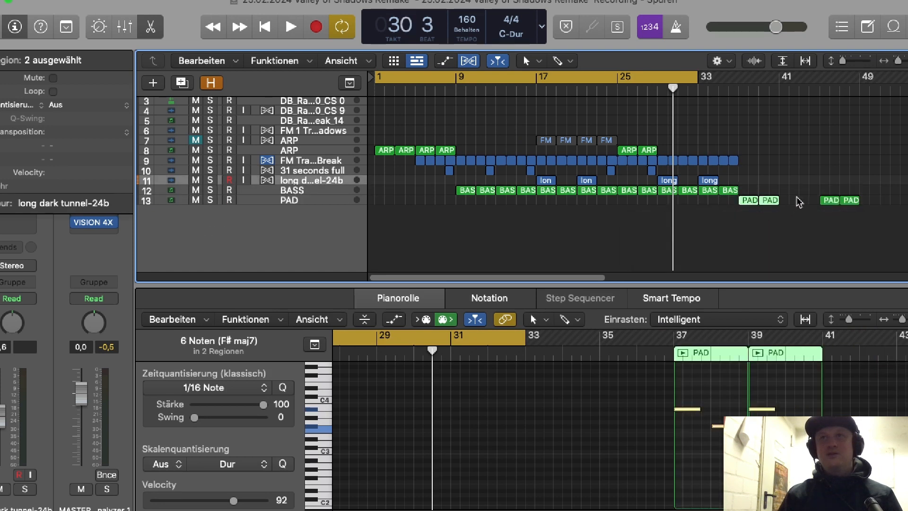
pyautogui.moveTo(883, 188); pyautogui.dragTo(822, 199)
pyautogui.click(827, 196)
pyautogui.moveTo(877, 194); pyautogui.dragTo(709, 203)
pyautogui.moveTo(829, 190); pyautogui.dragTo(744, 207)
pyautogui.press('Delete')
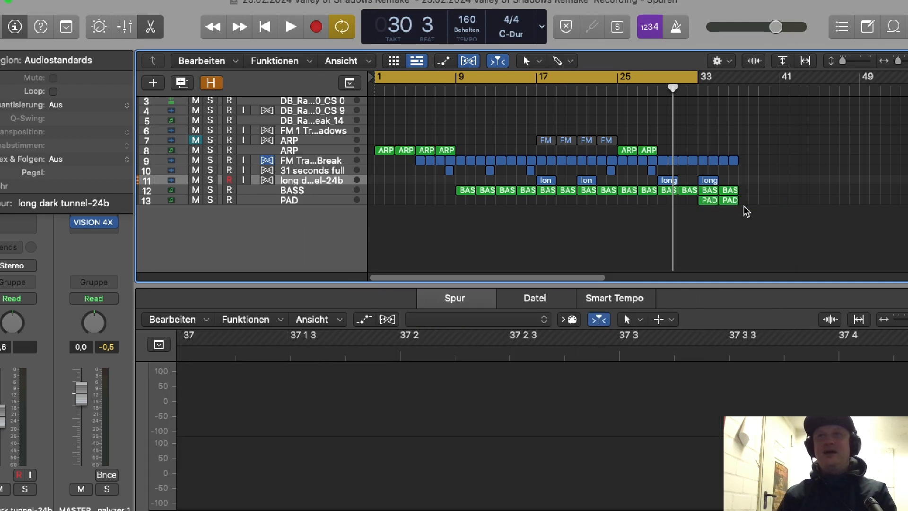
pyautogui.moveTo(712, 205); pyautogui.dragTo(668, 199)
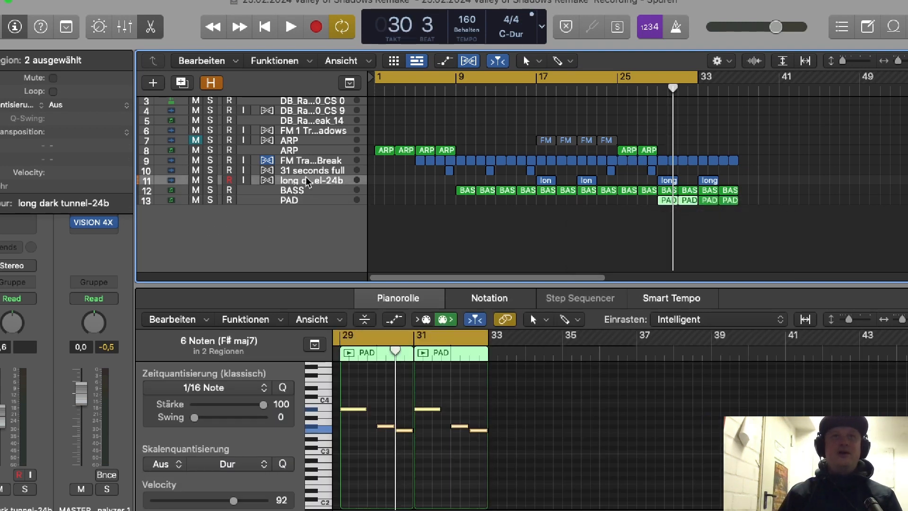
# Step: Copy the ARP, Think Break and "31 seconds full" regions of bars 25 to 29 to bar 37, and extend the cycle to bar 41
pyautogui.moveTo(452, 126); pyautogui.dragTo(751, 151)
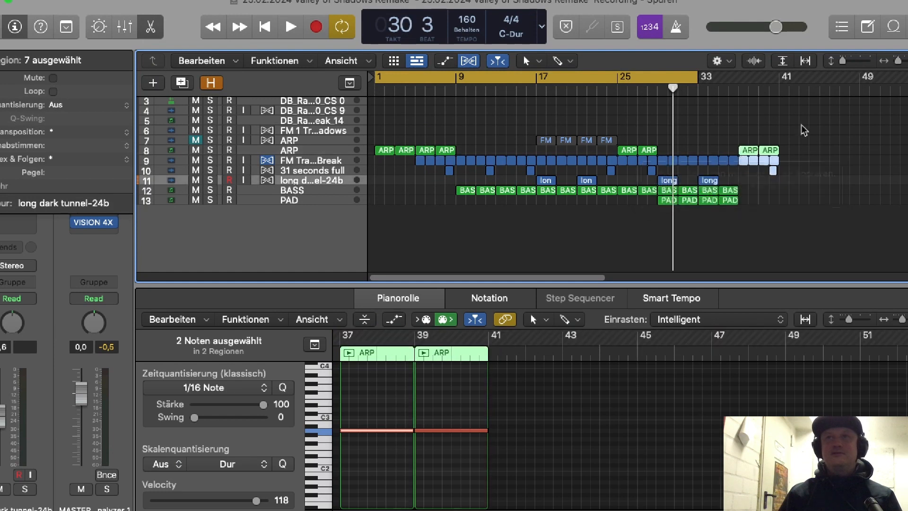
pyautogui.moveTo(697, 77); pyautogui.dragTo(779, 81)
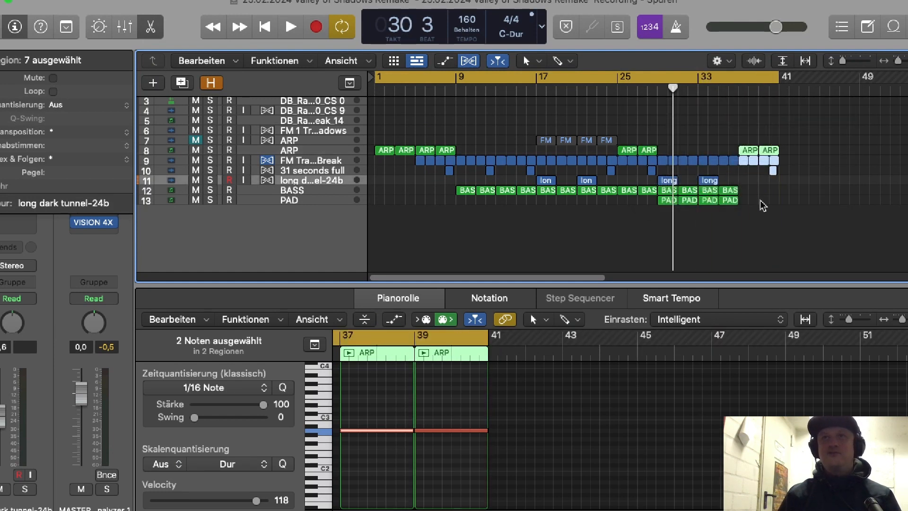
# Step: Copy the BASS and PAD regions to bars 41 to 49 and delete the four PAD copies
pyautogui.moveTo(755, 186); pyautogui.dragTo(854, 202)
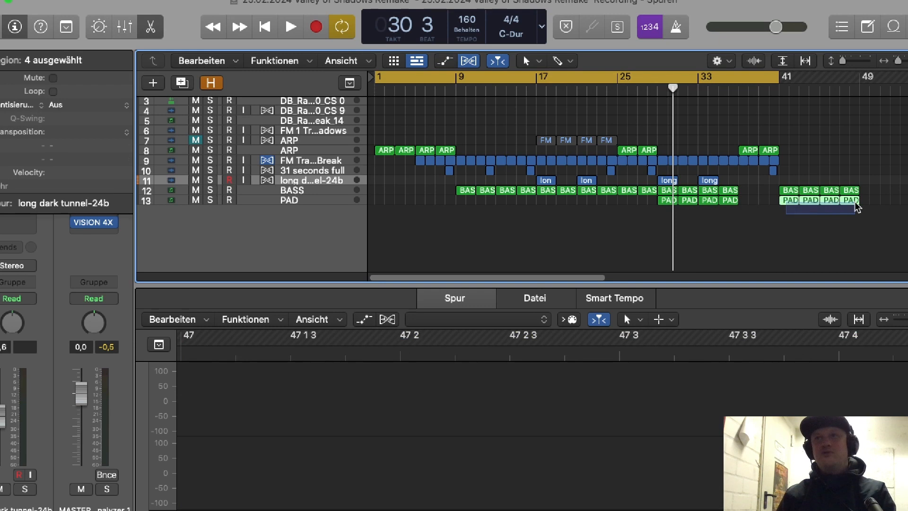
pyautogui.press('Delete')
# Step: Continue the ARP and Think Break regions up to bar 49, extend the cycle to bar 49 and play the transition into bar 41
pyautogui.moveTo(813, 144); pyautogui.dragTo(755, 171)
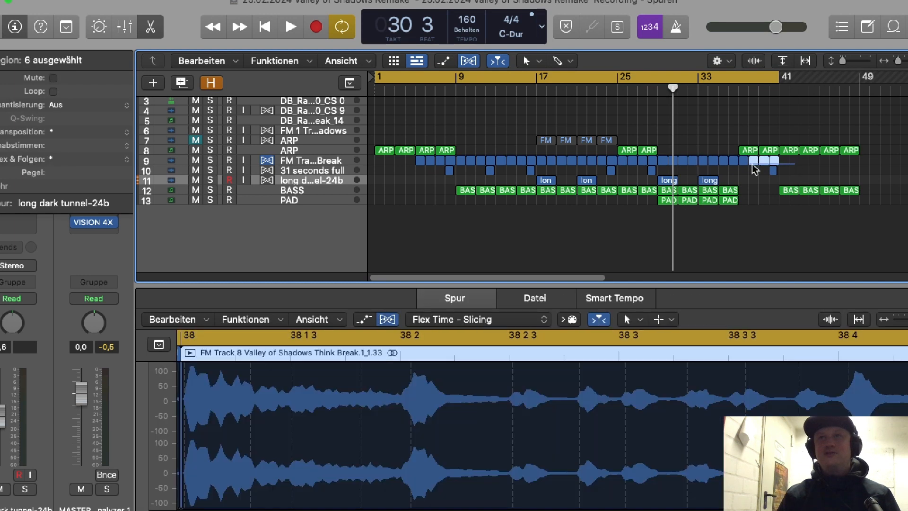
pyautogui.moveTo(661, 146); pyautogui.dragTo(732, 169)
pyautogui.moveTo(662, 161); pyautogui.dragTo(785, 162)
pyautogui.doubleClick(651, 87)
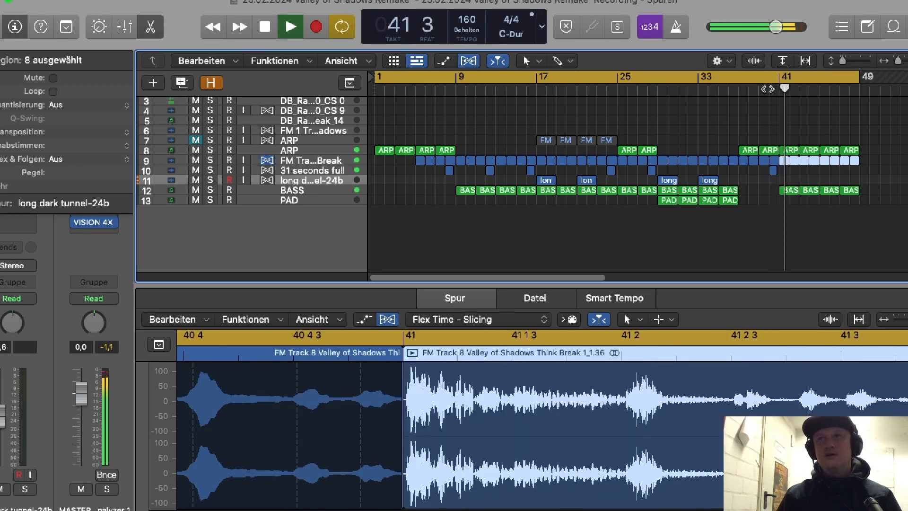
# Step: Stop playback and copy the Think Break and BASS regions of bars 41 to 49 to bar 49, leaving out the ARP
pyautogui.moveTo(588, 278); pyautogui.dragTo(655, 271)
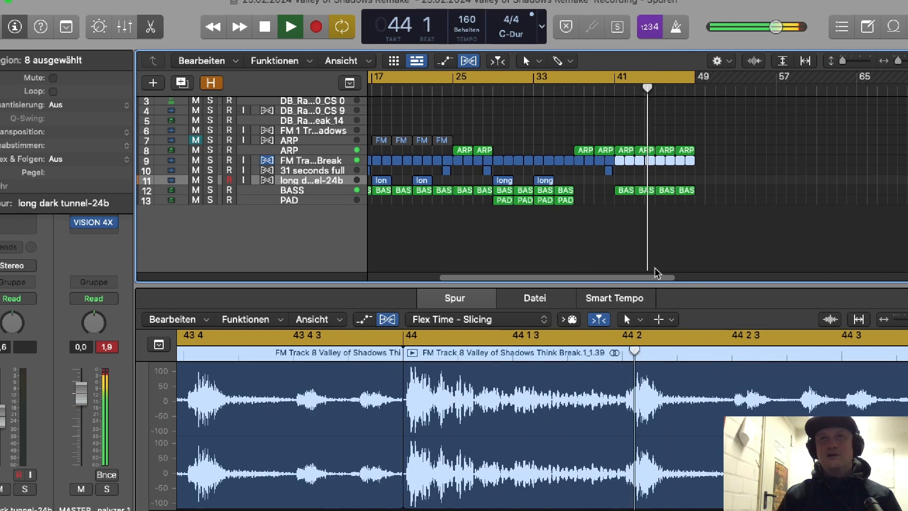
pyautogui.moveTo(732, 140); pyautogui.dragTo(623, 198)
pyautogui.press('space')
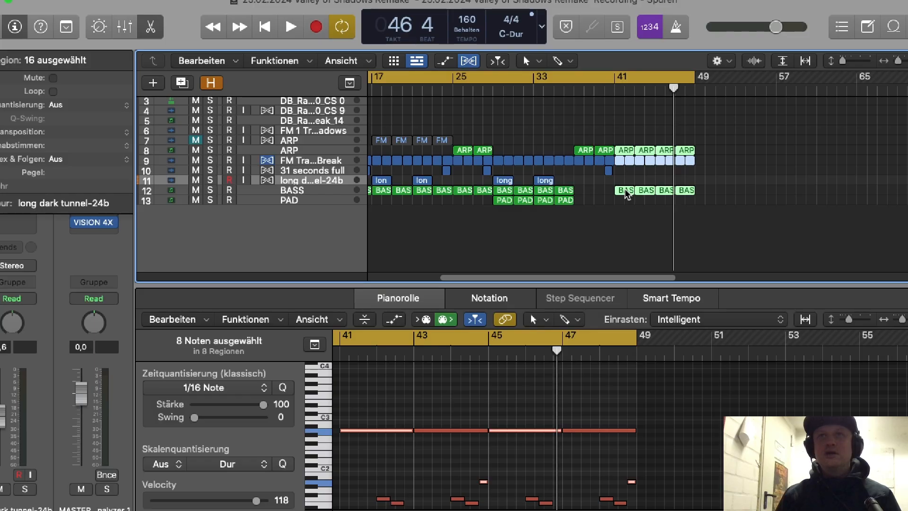
pyautogui.moveTo(625, 194); pyautogui.dragTo(705, 194)
pyautogui.click(802, 151)
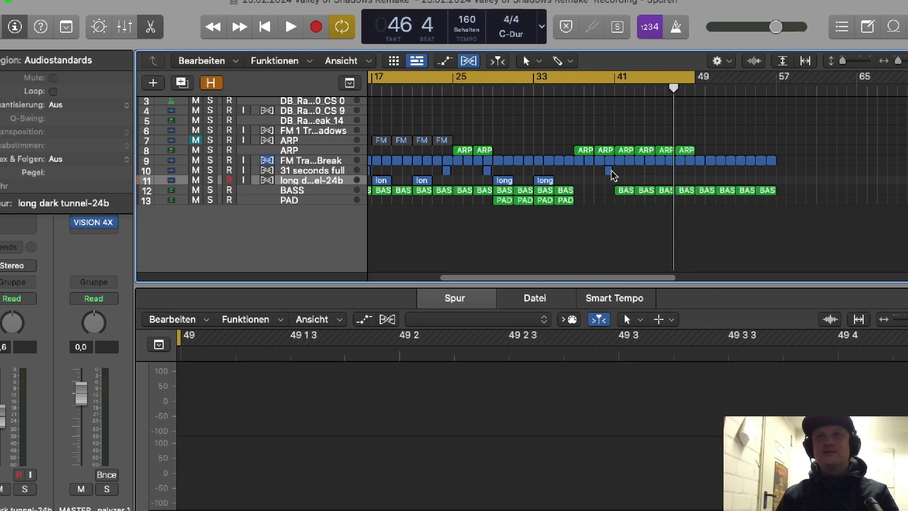
# Step: Copy the "31 seconds full" sample to bar 48 and the two "long dark tunnel" regions to bars 49 and 53
pyautogui.moveTo(609, 173); pyautogui.dragTo(689, 176)
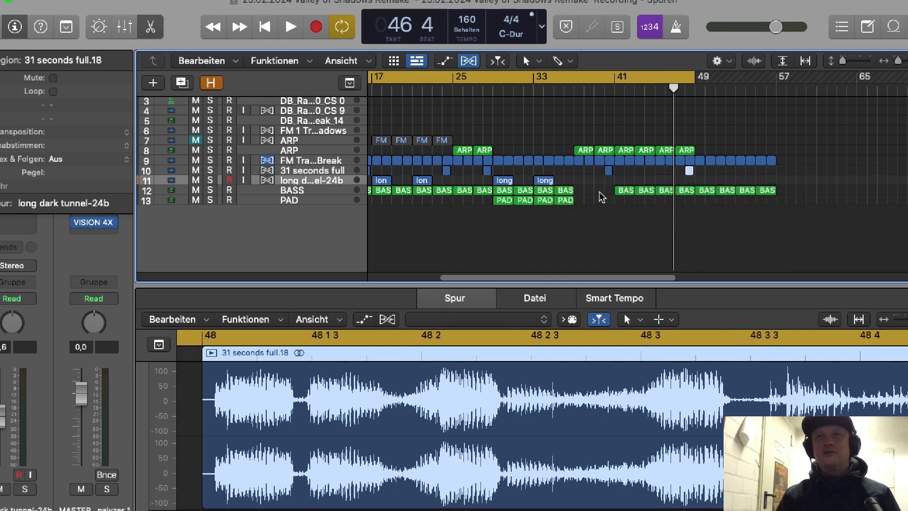
pyautogui.click(545, 180)
pyautogui.moveTo(505, 183); pyautogui.dragTo(703, 184)
# Step: Copy the four PAD regions to bar 49, extend the cycle to bar 57 and play the new section
pyautogui.moveTo(593, 206); pyautogui.dragTo(505, 198)
pyautogui.moveTo(506, 198); pyautogui.dragTo(707, 201)
pyautogui.moveTo(695, 76); pyautogui.dragTo(776, 98)
pyautogui.press('space')
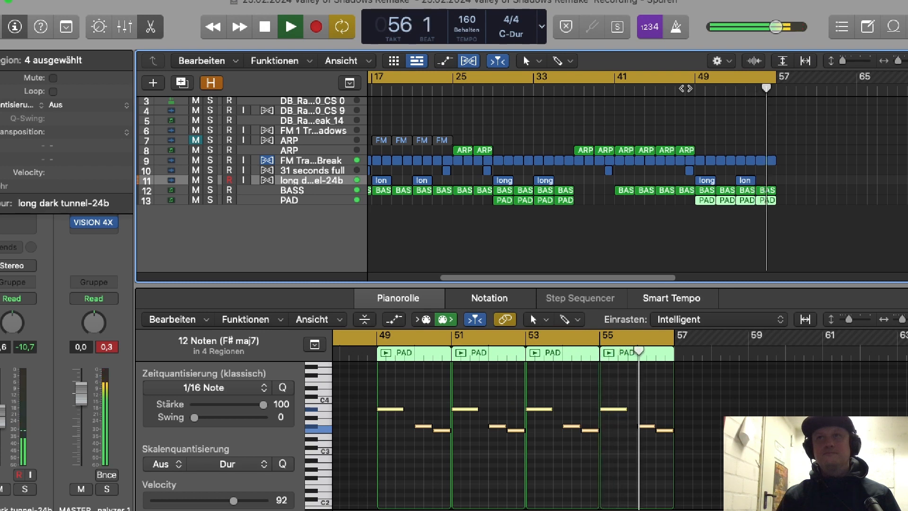
pyautogui.press('space')
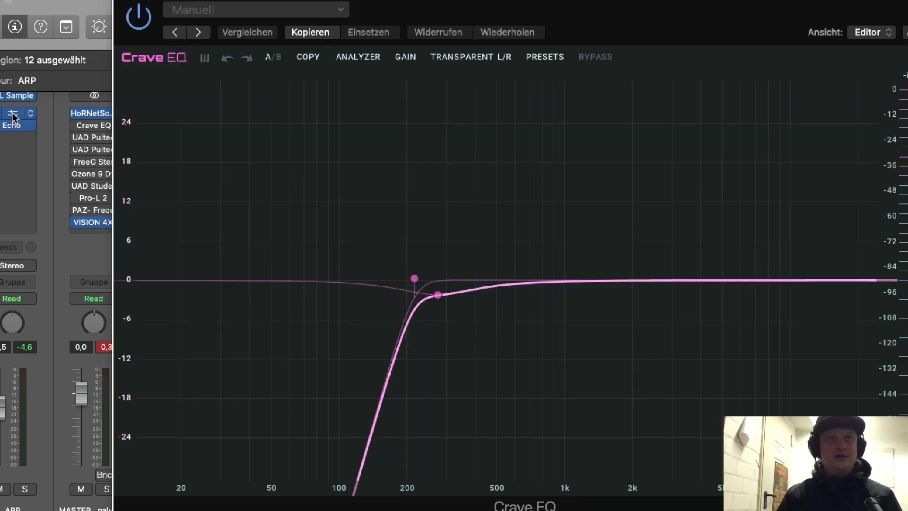
# Step: Review the Crave EQ settings on the ARP and Think Break tracks and the effect chains of the BASS and "long dark tunnel" tracks
pyautogui.click(120, 1)
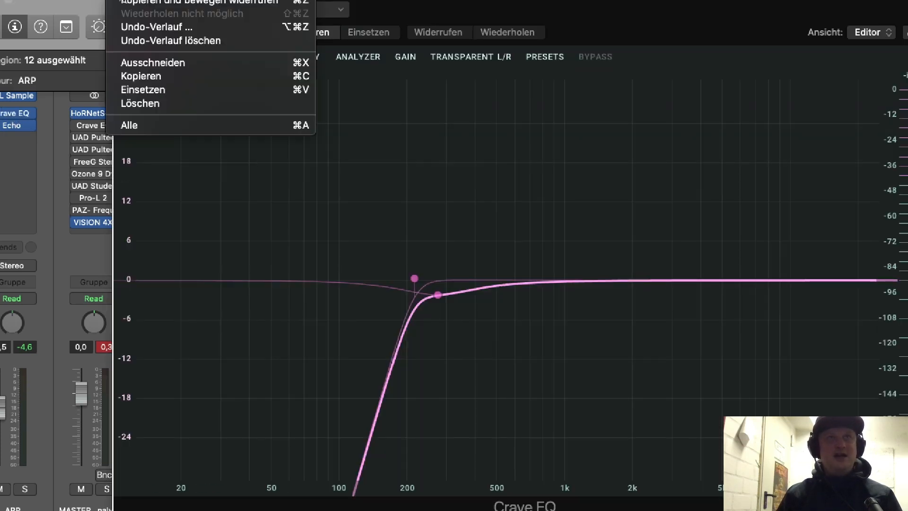
pyautogui.click(127, 2)
pyautogui.click(123, 0)
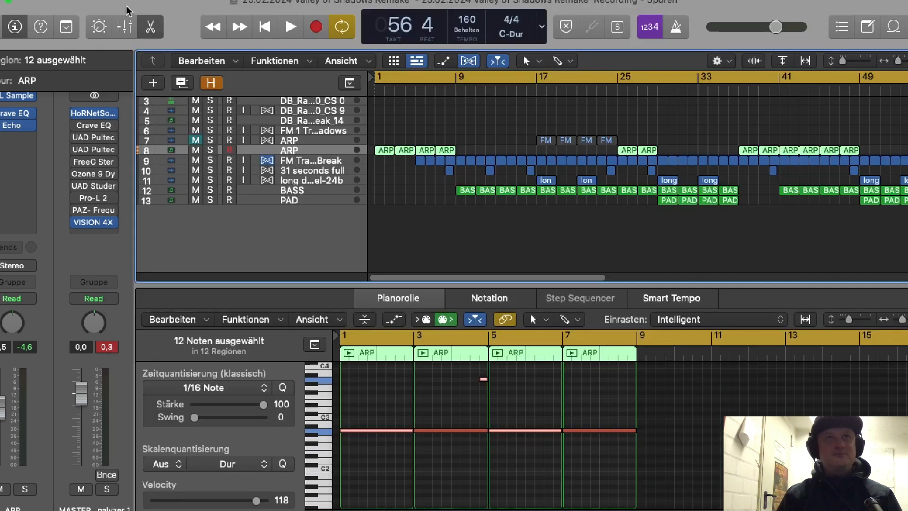
pyautogui.click(298, 161)
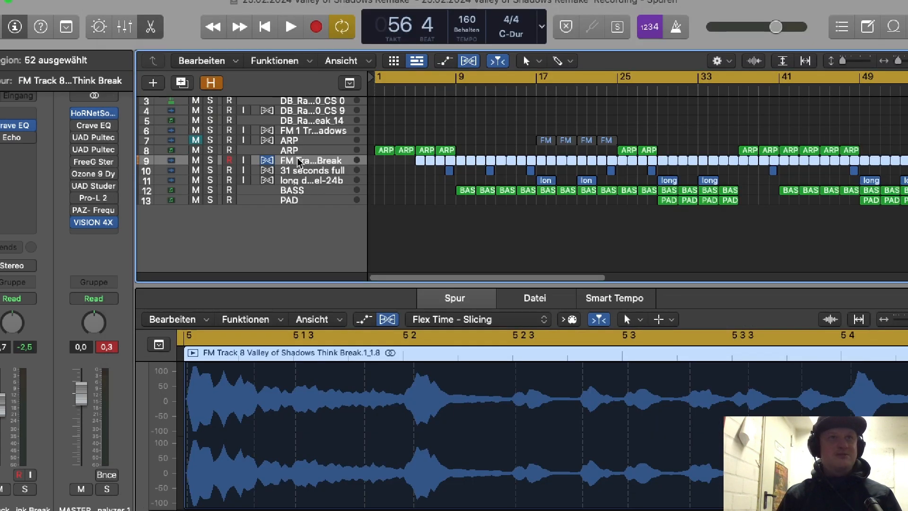
pyautogui.click(14, 126)
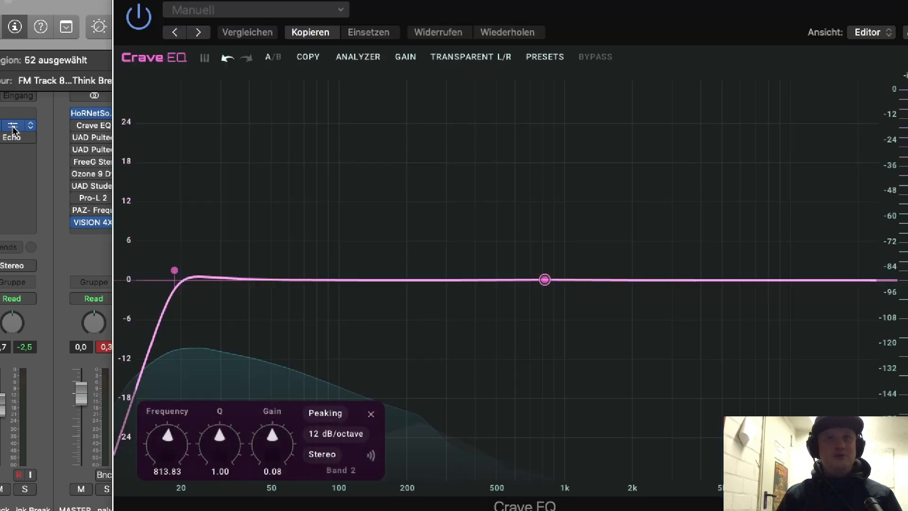
pyautogui.click(124, 1)
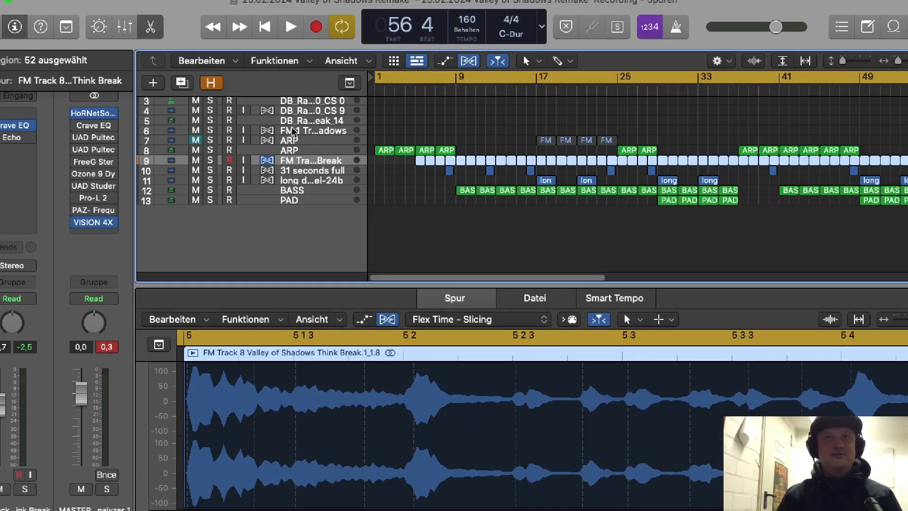
pyautogui.click(286, 190)
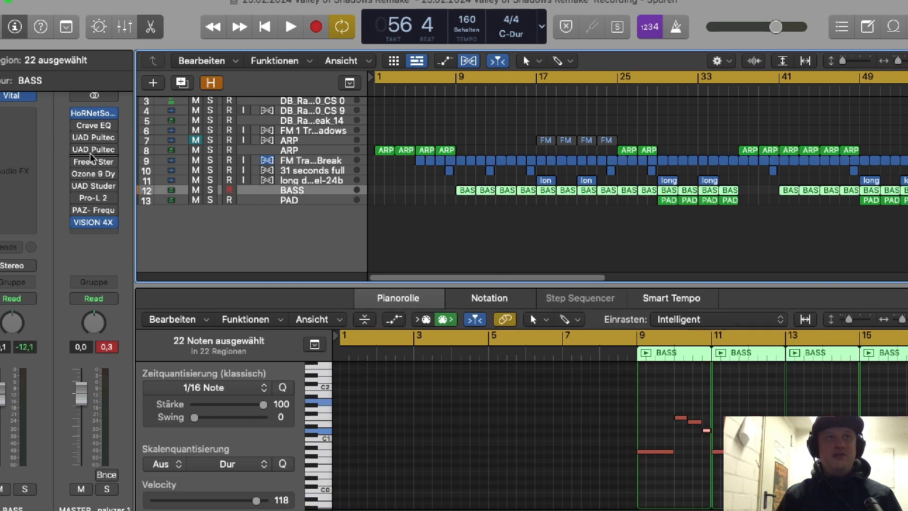
pyautogui.click(326, 181)
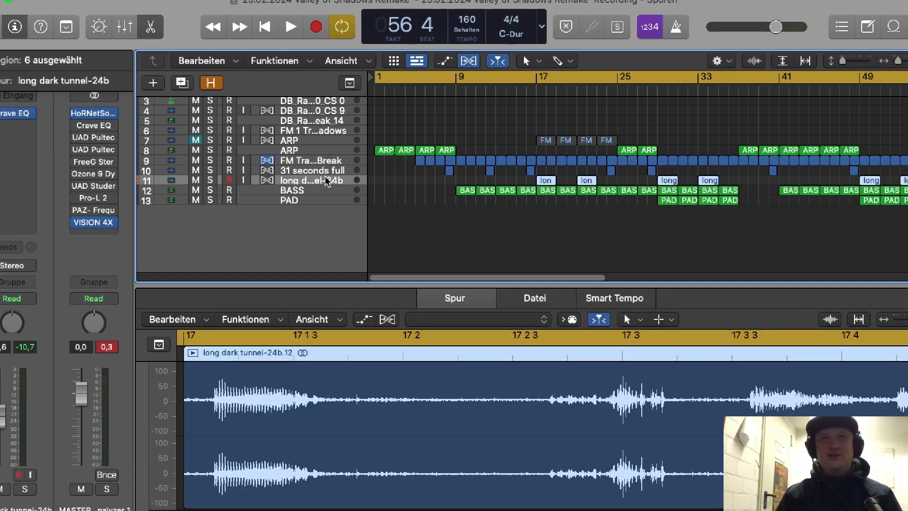